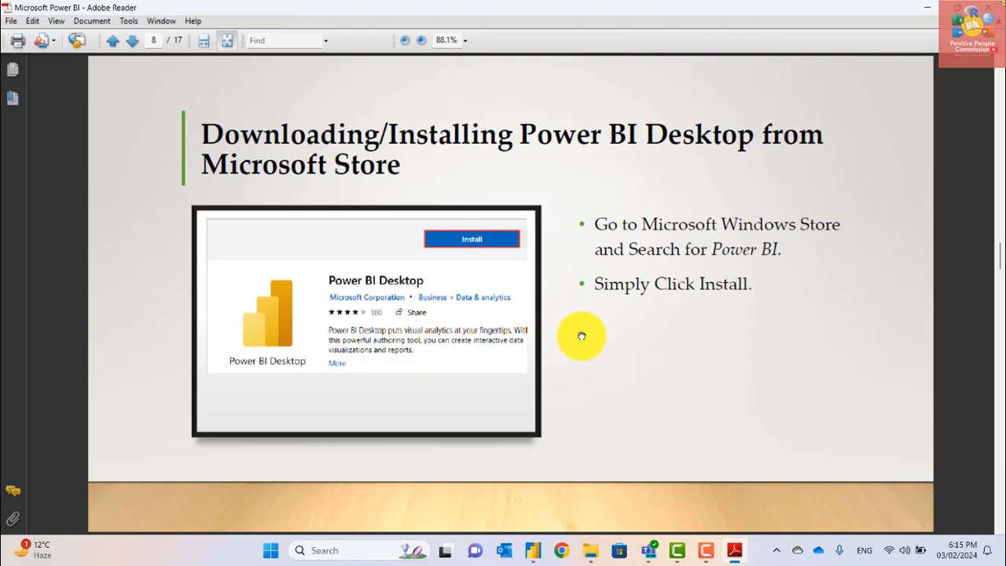
# Open the SalesData spreadsheet linked on the practice-file slide, allowing the connection, and enable editing of the workbook
pyautogui.scroll(-1, 582, 336)
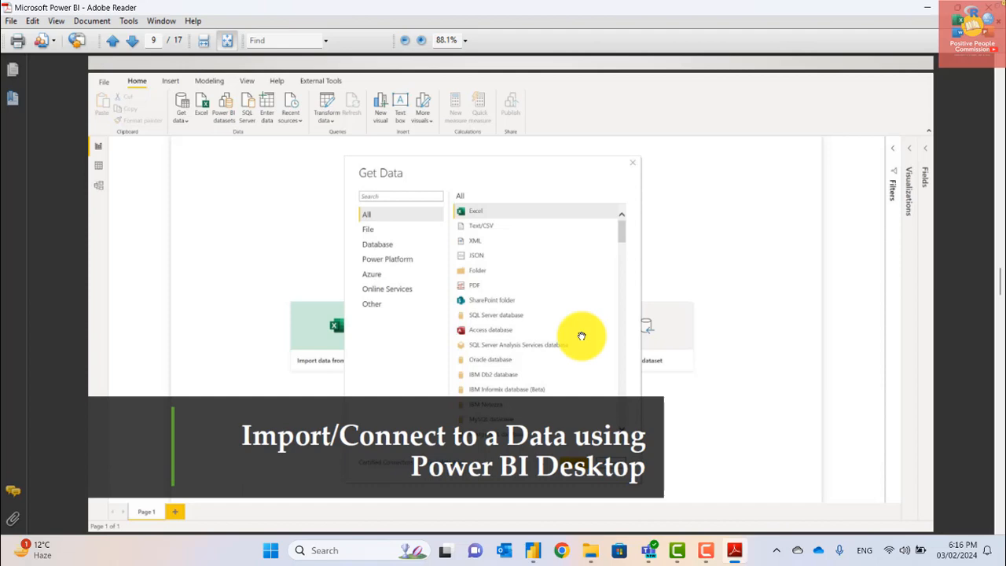
pyautogui.scroll(-5, 582, 336)
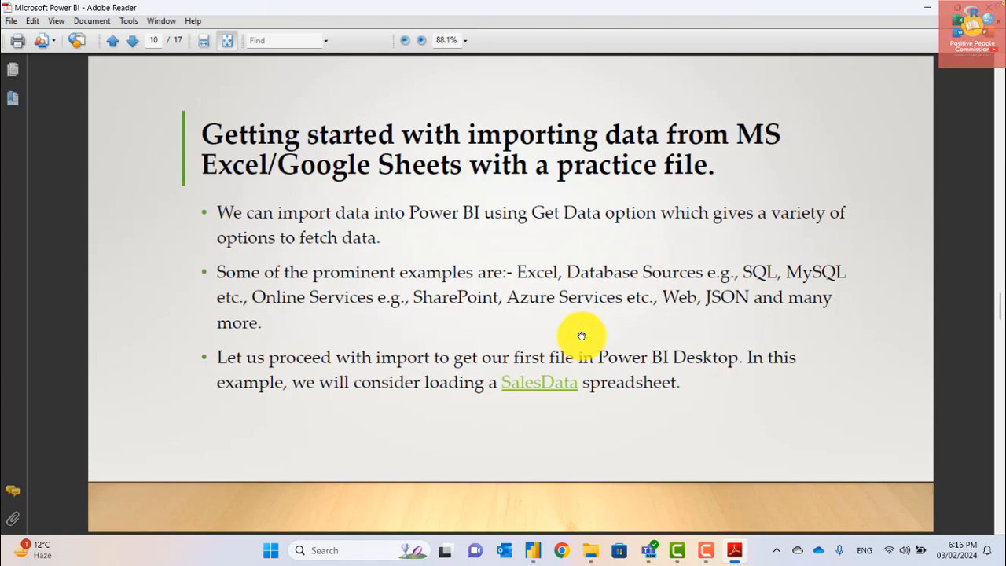
pyautogui.click(542, 385)
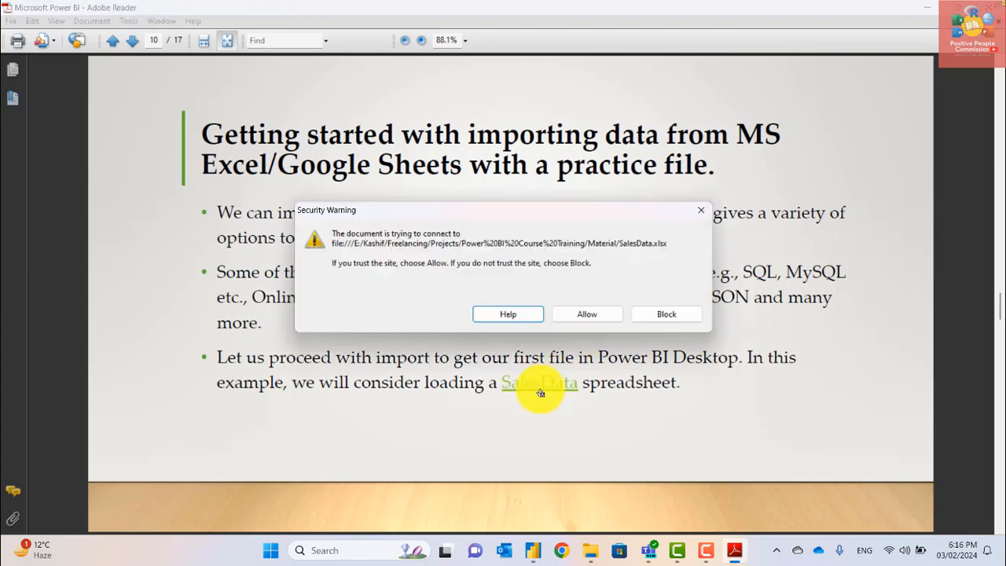
pyautogui.click(587, 312)
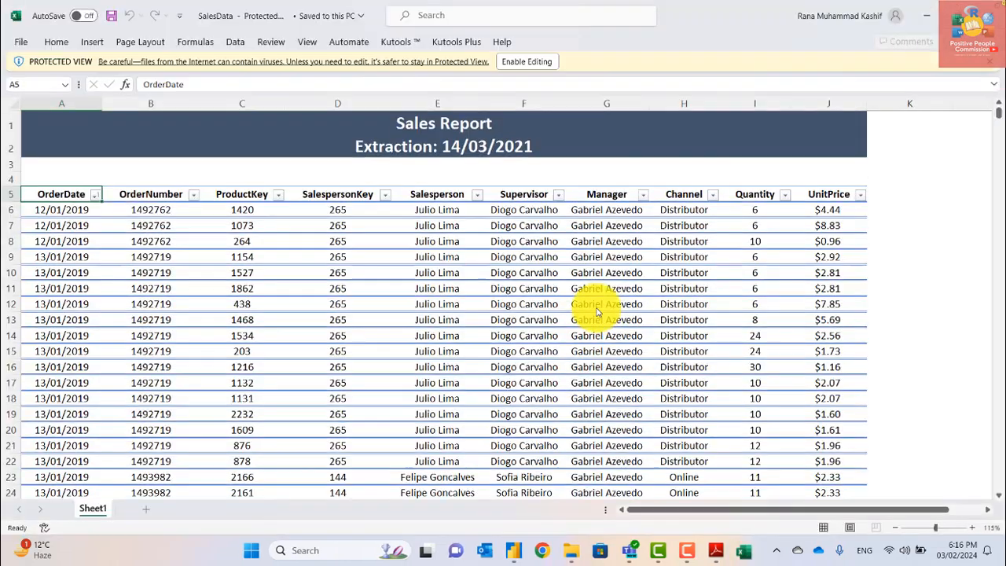
pyautogui.click(530, 62)
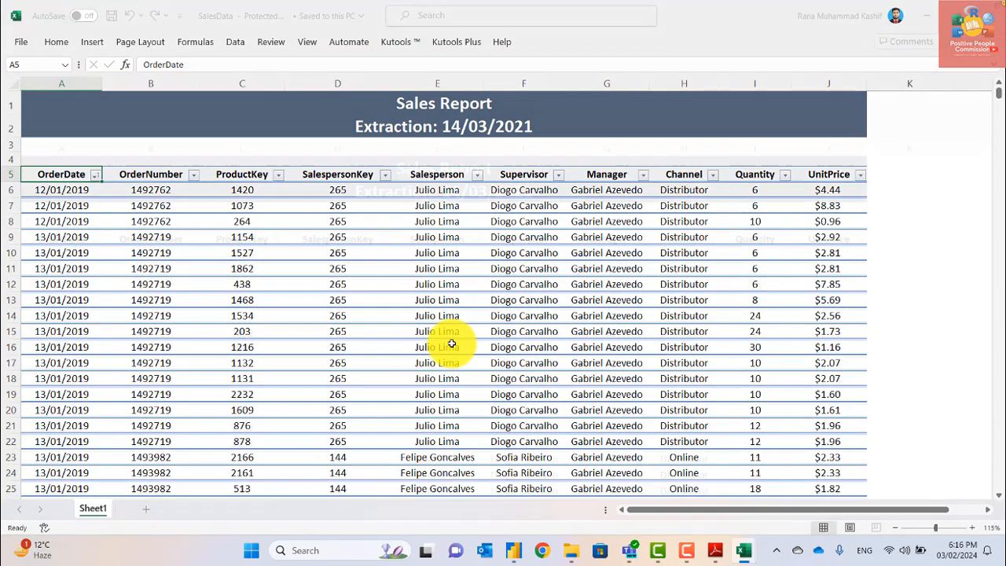
# Examine the Sales Report columns and the records down to the last row of the worksheet
pyautogui.scroll(-17, 452, 344)
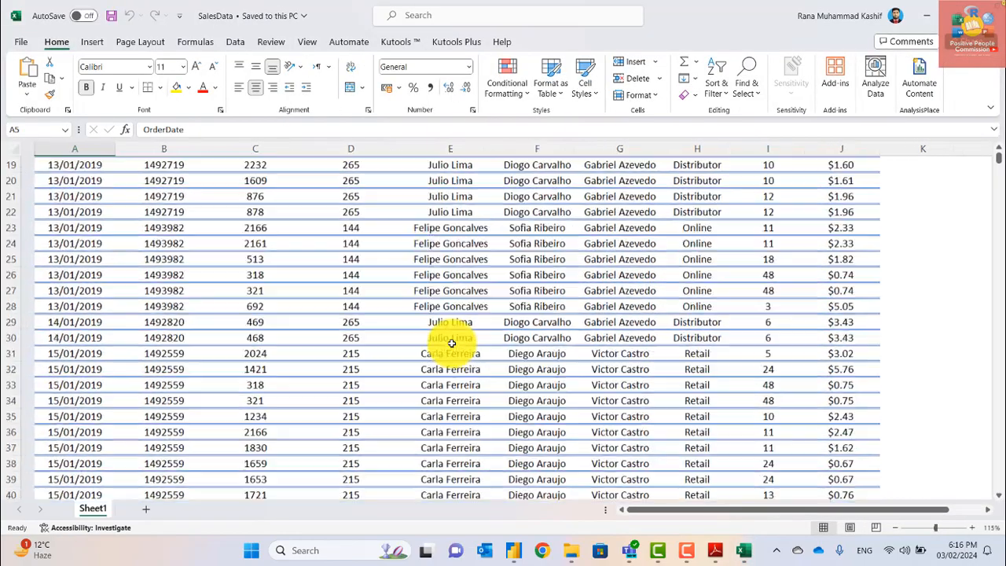
pyautogui.scroll(17, 452, 344)
pyautogui.scroll(-2, 451, 344)
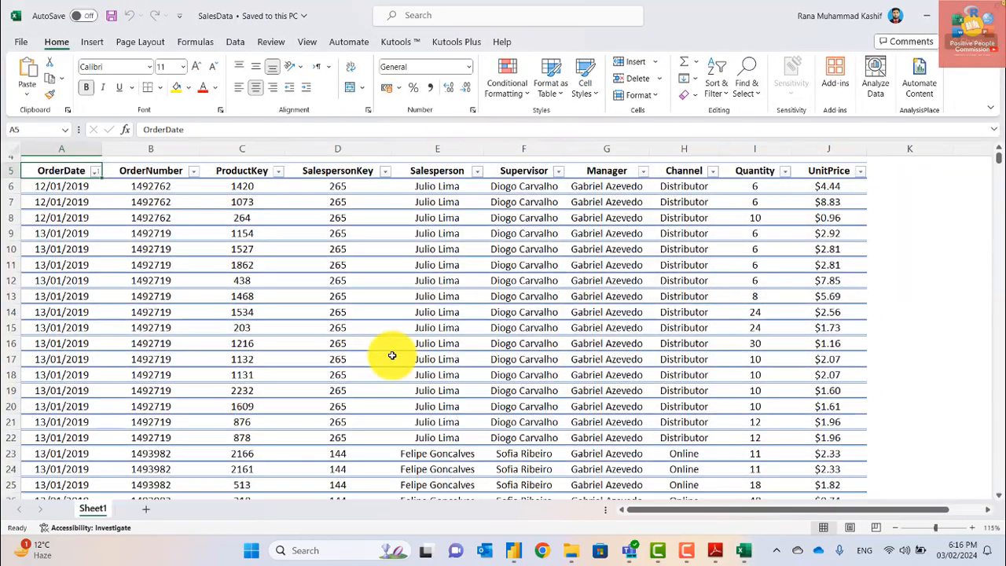
pyautogui.click(392, 356)
pyautogui.hotkey('ctrl', 'Down')
pyautogui.press('Down')
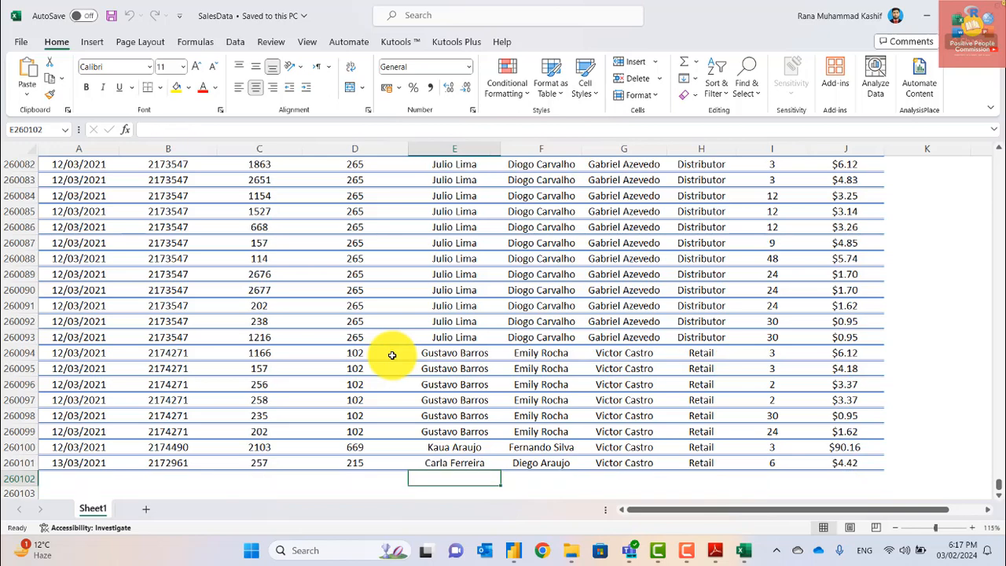
pyautogui.press('Up')
pyautogui.press('Up')
pyautogui.press('Up')
pyautogui.press('Up')
pyautogui.press('Up')
pyautogui.press('Up')
pyautogui.press('Up')
pyautogui.press('Up')
pyautogui.press('Up')
pyautogui.press('Up')
pyautogui.press('Up')
pyautogui.press('Up')
pyautogui.press('Up')
pyautogui.press('Up')
pyautogui.press('Up')
pyautogui.press('Down')
pyautogui.press('Down')
pyautogui.press('Down')
pyautogui.press('Down')
pyautogui.press('Down')
pyautogui.press('Down')
pyautogui.press('Down')
pyautogui.press('Down')
pyautogui.press('Down')
pyautogui.press('Down')
pyautogui.press('Down')
pyautogui.press('Down')
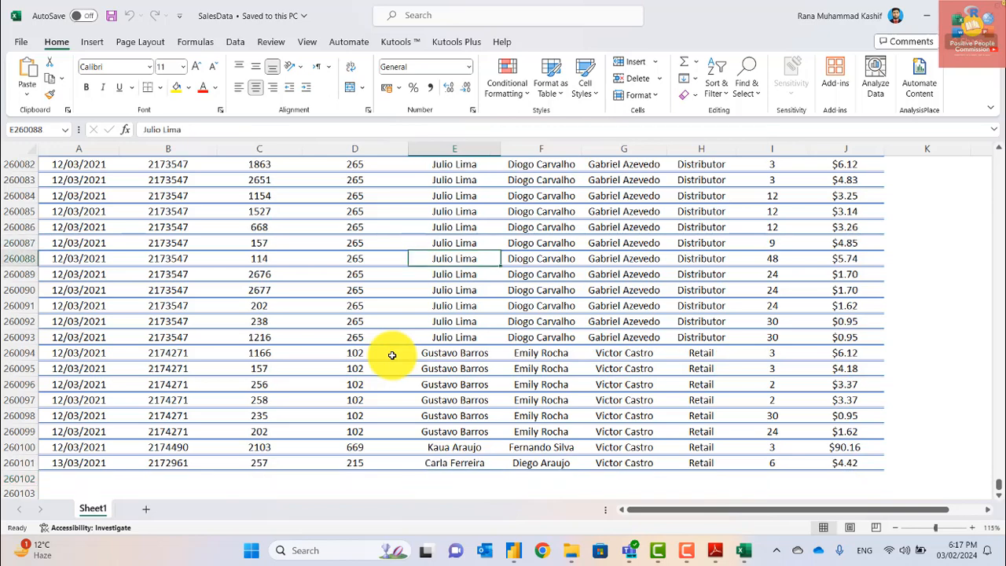
pyautogui.press('Down')
pyautogui.press('Down')
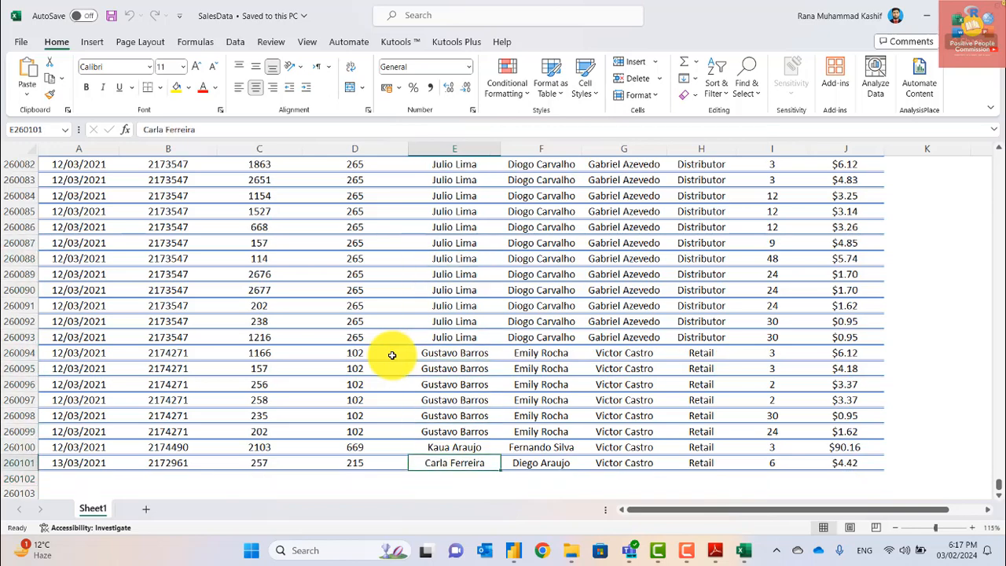
# Switch to Power BI Desktop, dismiss the startup window, and connect to the SalesData Excel workbook in the Material folder
pyautogui.hotkey('alt', 'Tab')
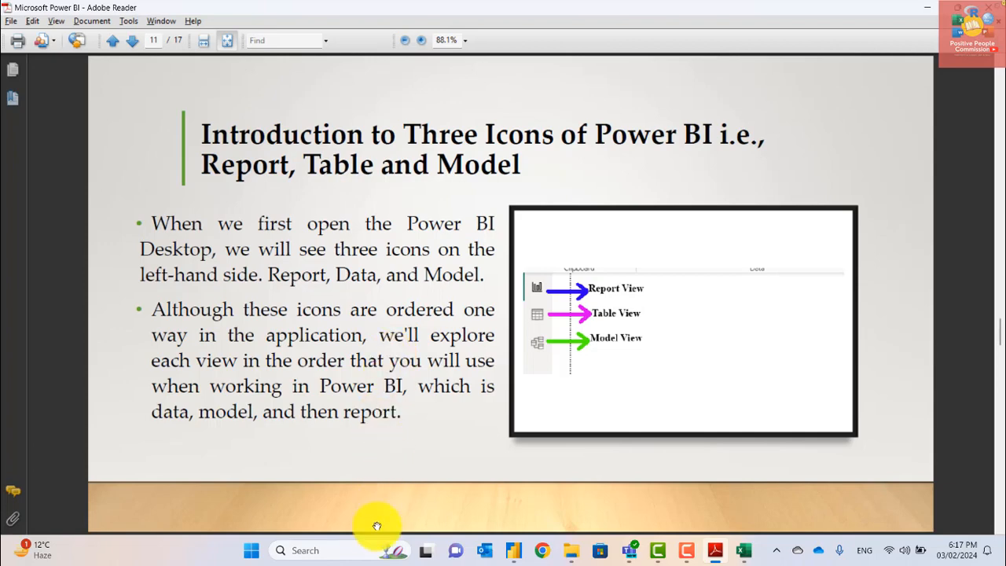
pyautogui.click(513, 551)
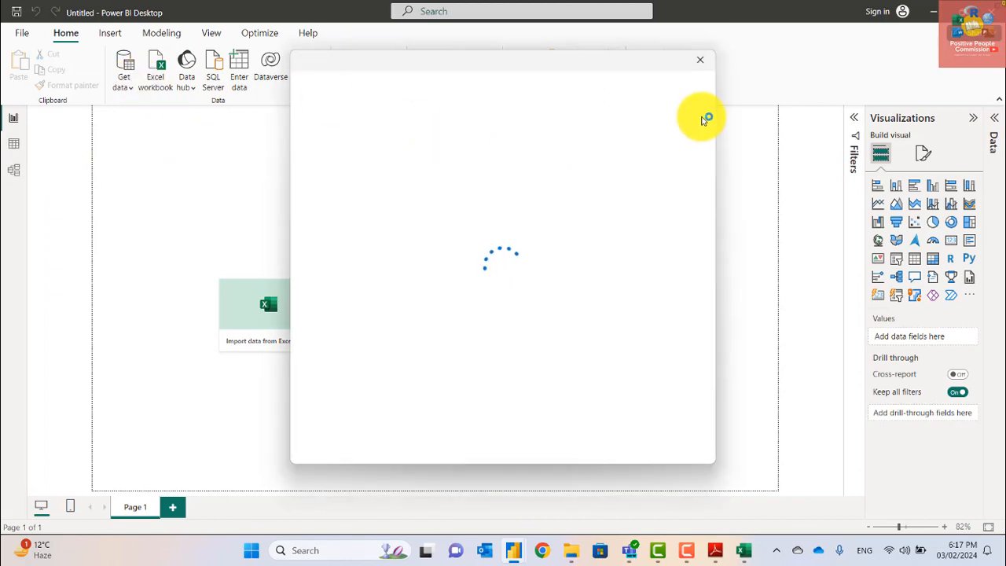
pyautogui.click(695, 65)
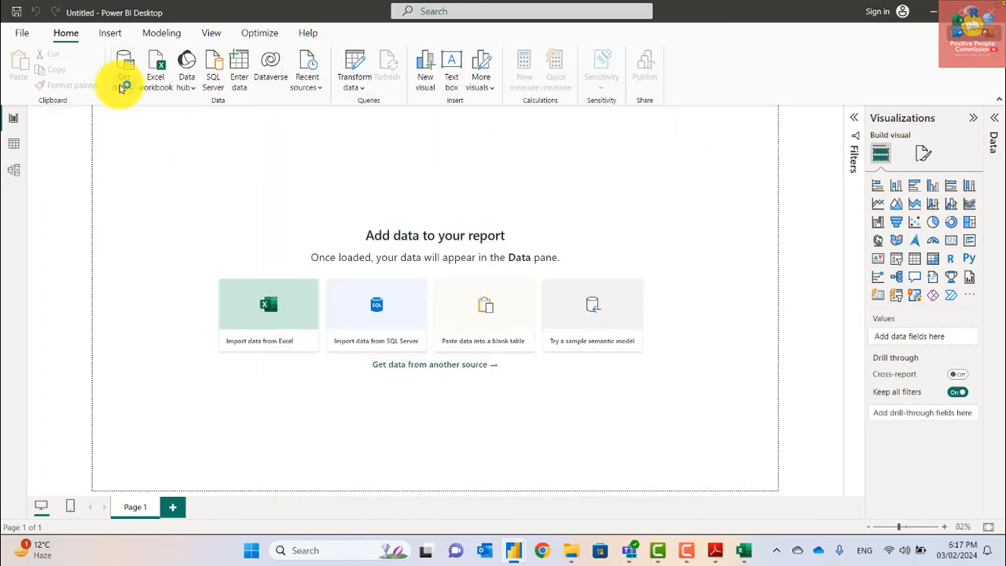
pyautogui.click(123, 83)
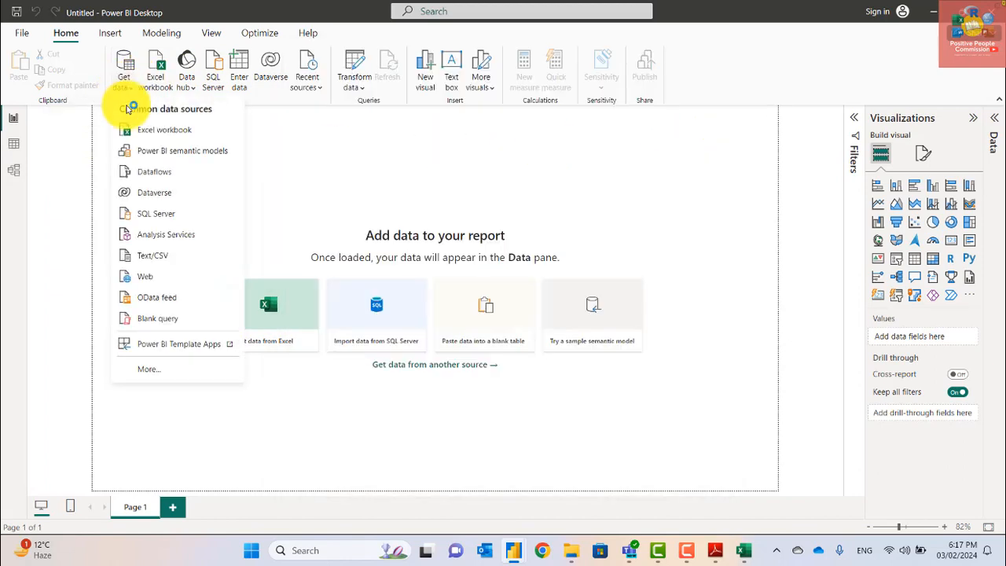
pyautogui.click(180, 131)
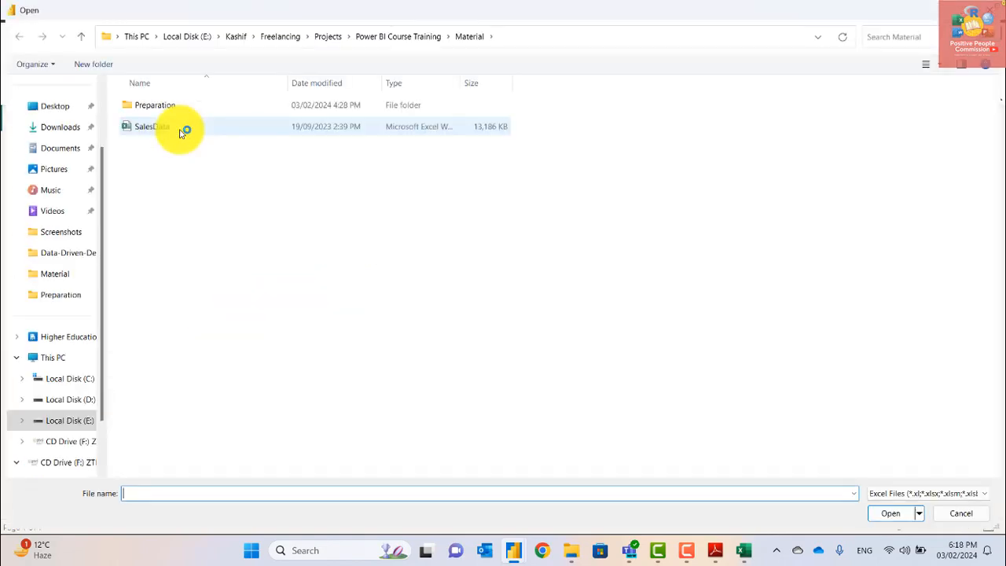
pyautogui.doubleClick(180, 130)
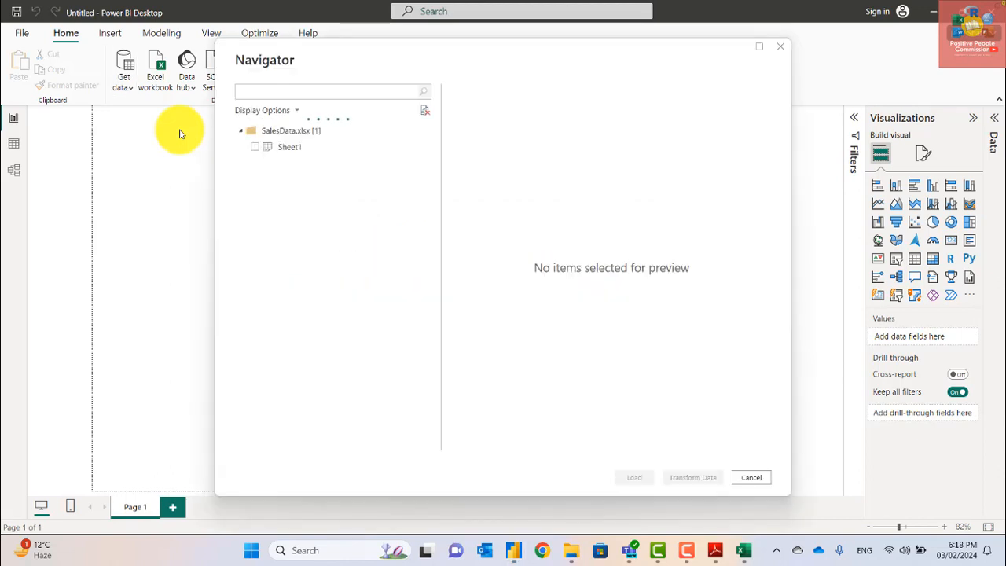
# Load Sheet1 of SalesData.xlsx into the report and expand its list of fields
pyautogui.click(292, 155)
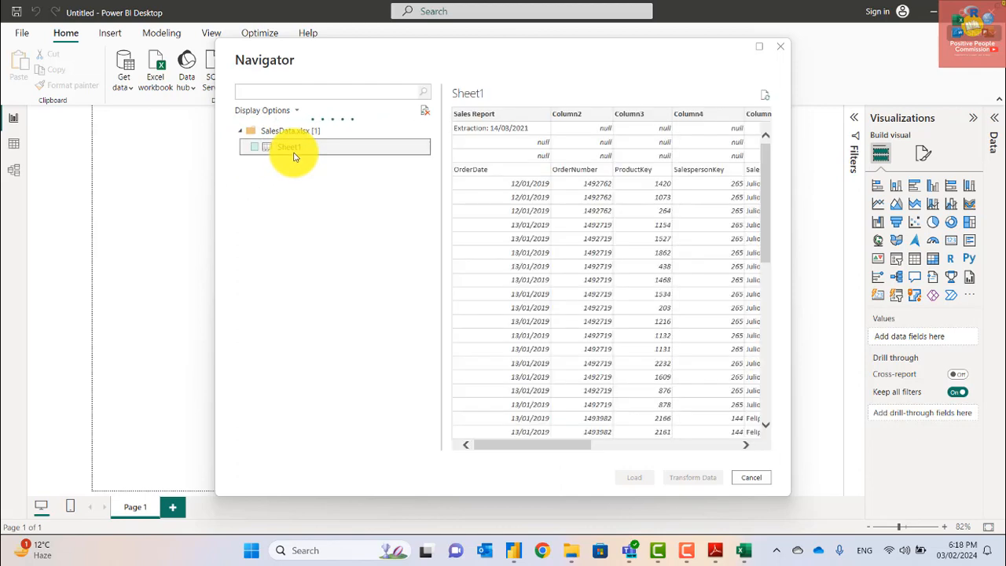
pyautogui.click(253, 148)
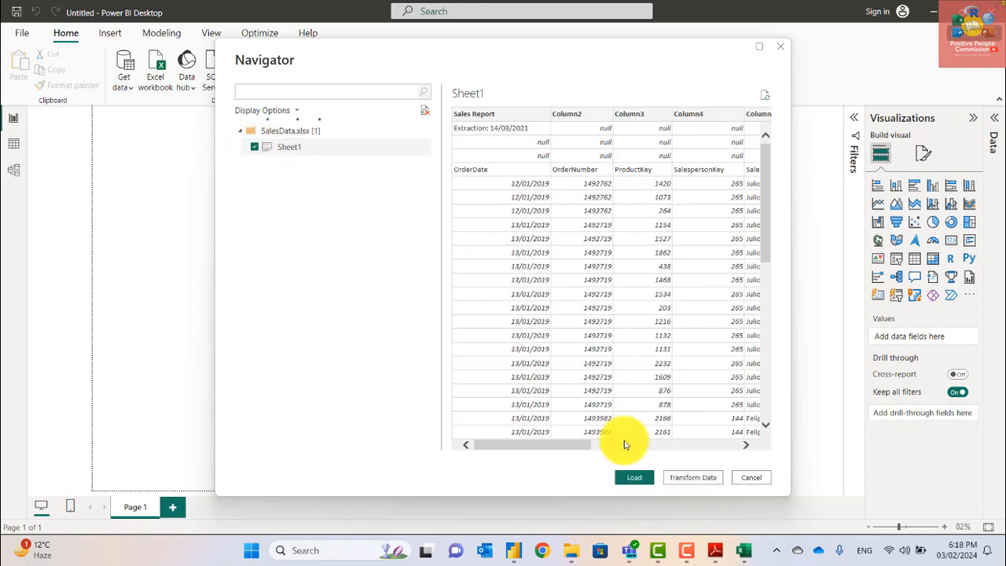
pyautogui.click(618, 477)
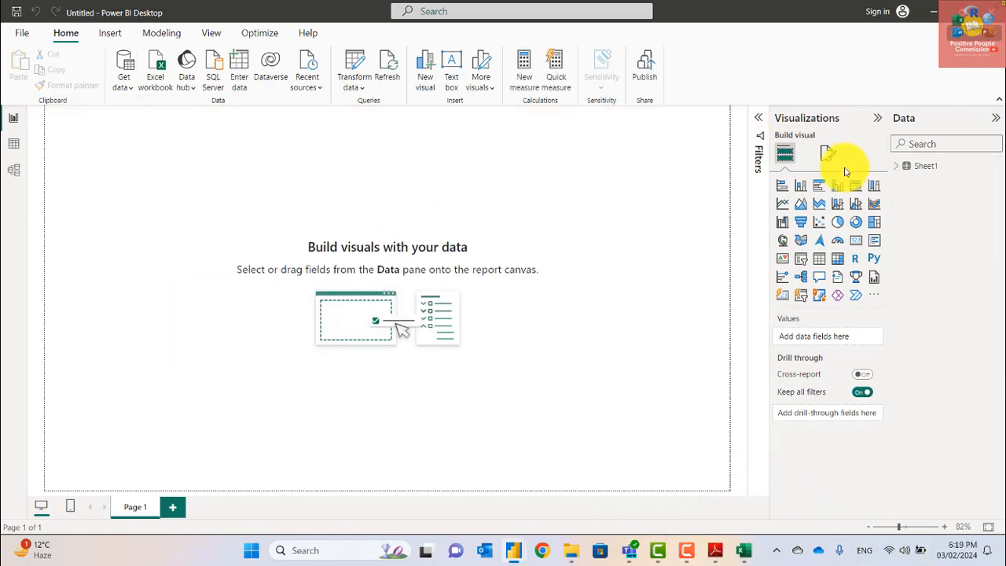
pyautogui.click(901, 167)
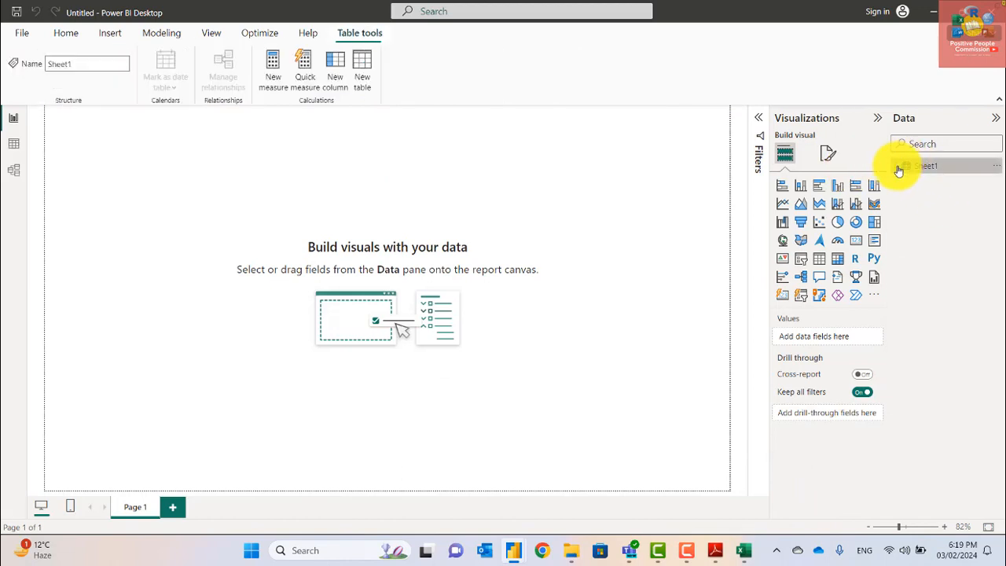
pyautogui.click(896, 170)
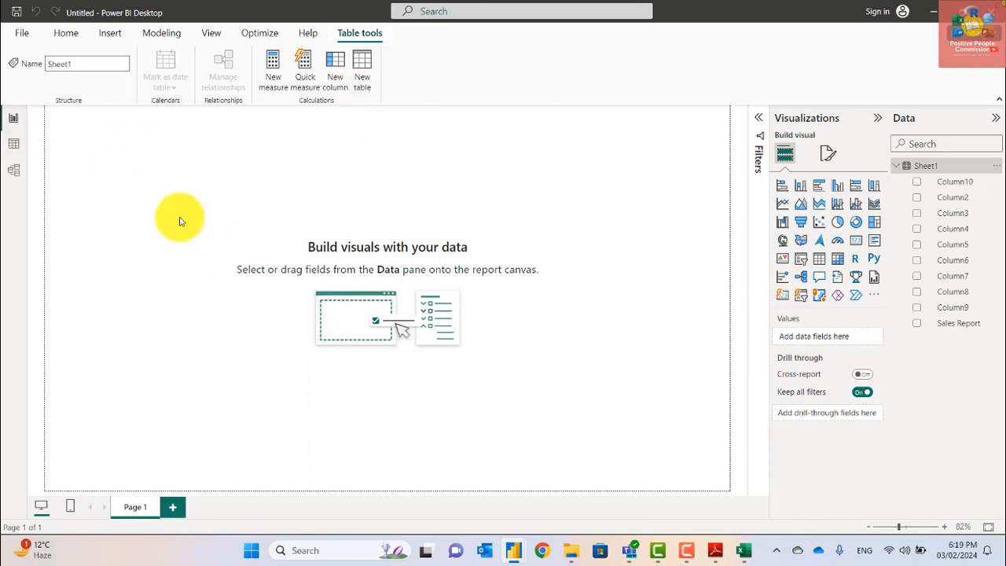
# Examine the imported Sheet1 rows in Table view and the sort and filter options of Column3 and Column9
pyautogui.click(14, 147)
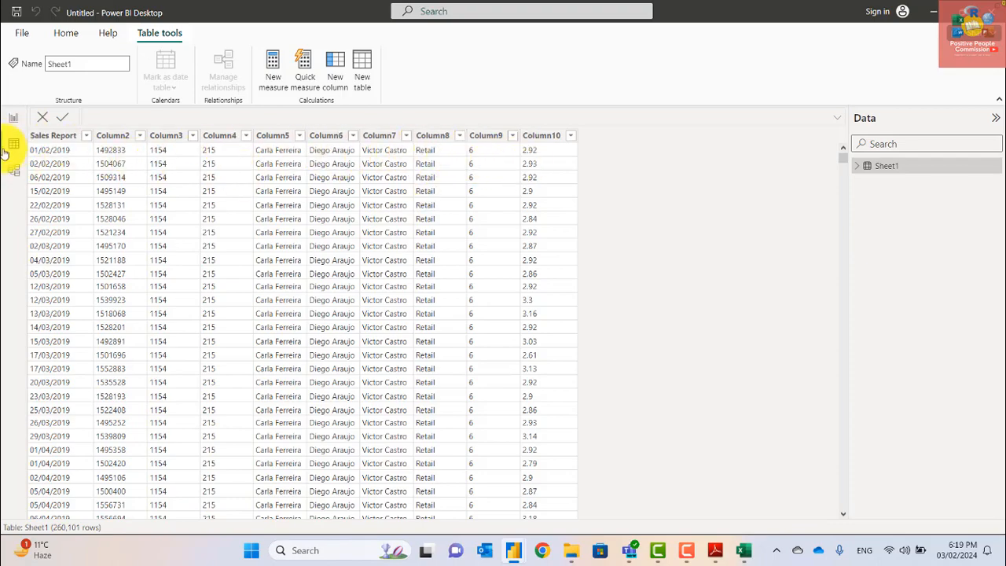
pyautogui.scroll(-10, 245, 287)
pyautogui.scroll(-20, 248, 289)
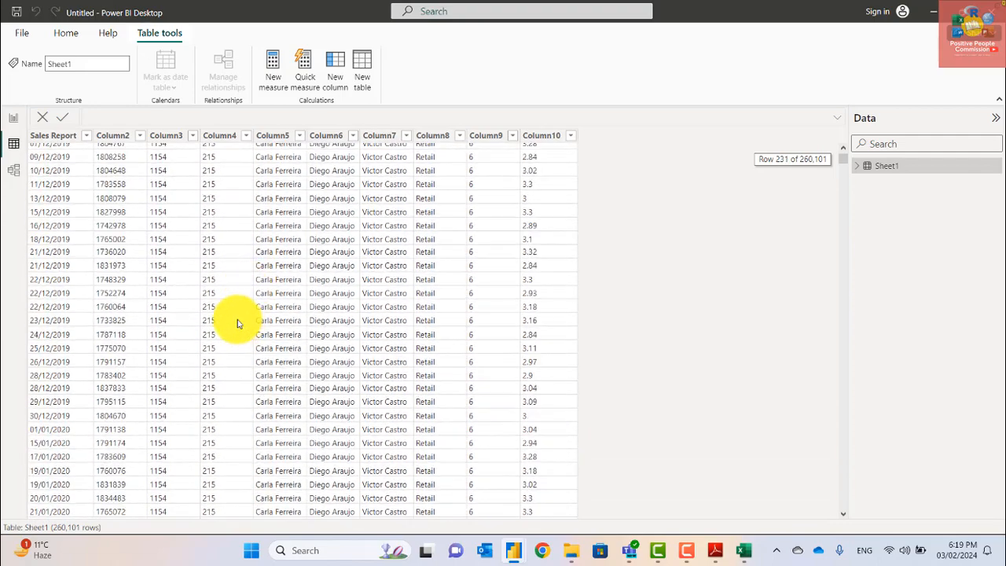
pyautogui.click(187, 137)
pyautogui.click(191, 137)
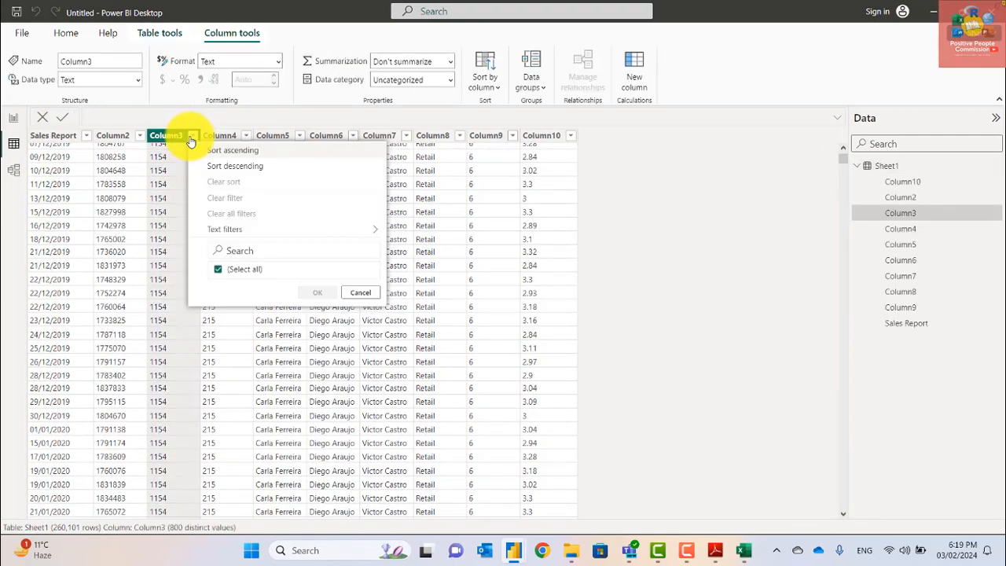
pyautogui.click(511, 136)
pyautogui.click(512, 136)
pyautogui.click(511, 136)
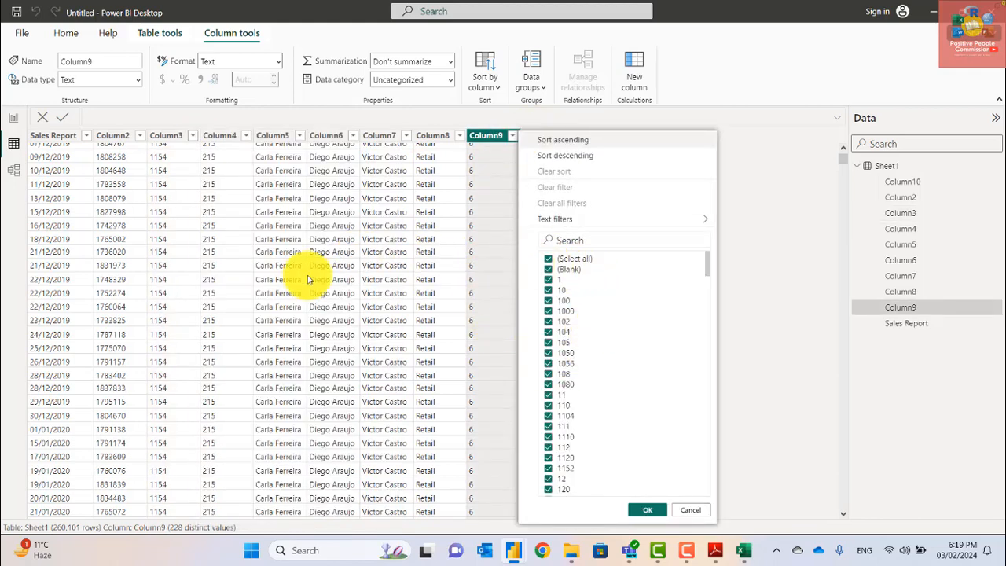
pyautogui.click(210, 238)
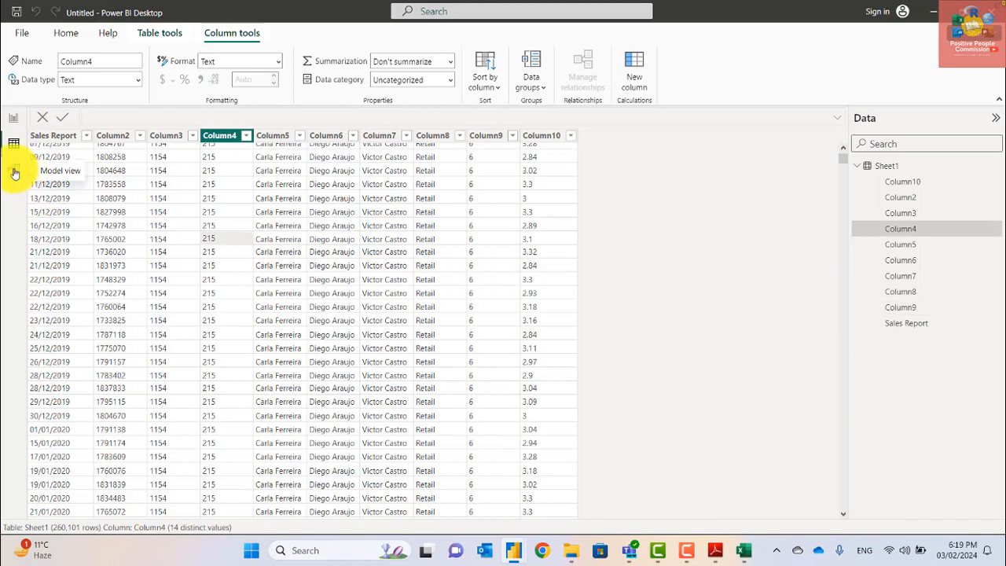
# Show the data model in Model view and add a new layout page to it
pyautogui.click(14, 172)
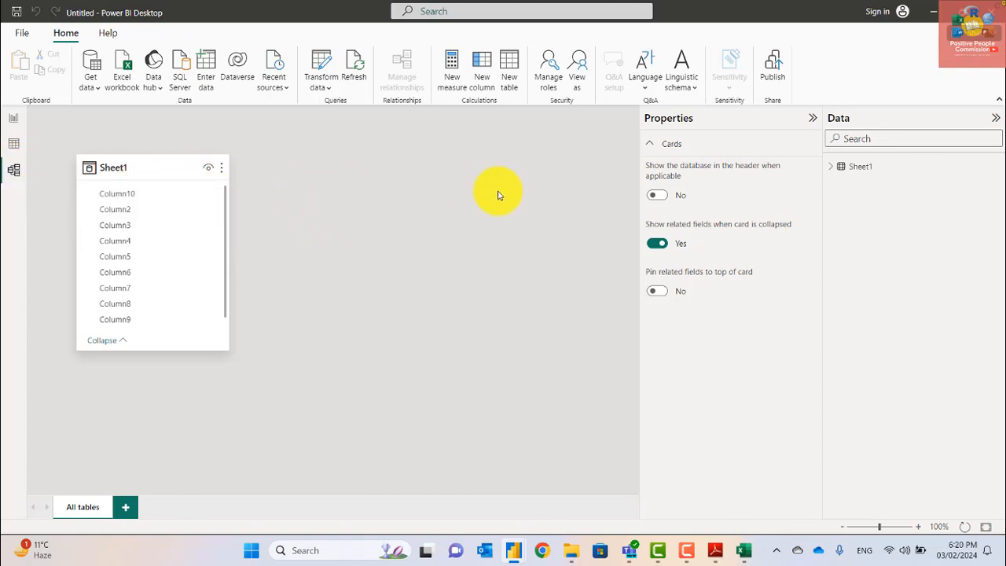
pyautogui.click(125, 507)
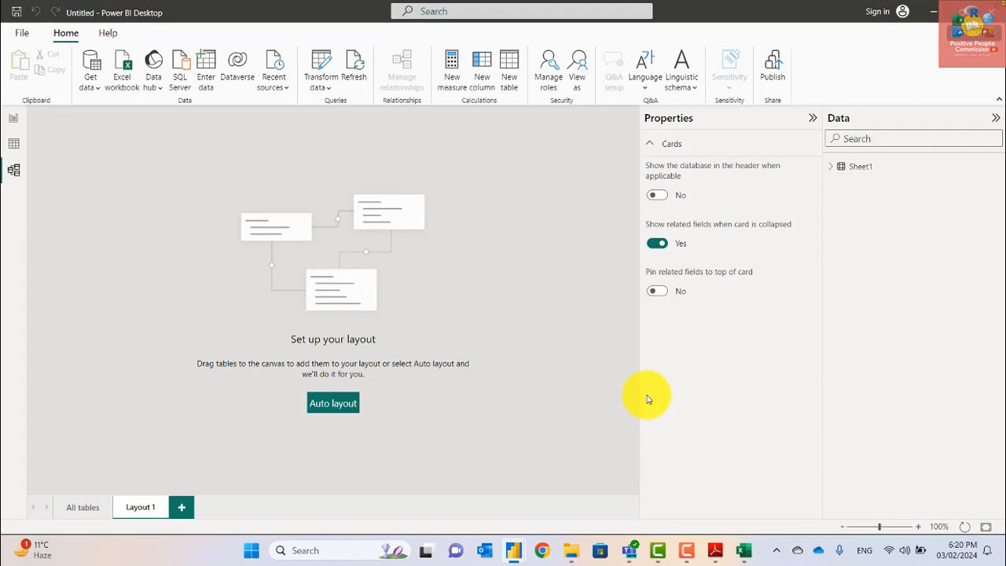
# Switch to the Adobe Reader slides and read the pages on Table view, cleaning and transforming data, and Power Query
pyautogui.click(715, 551)
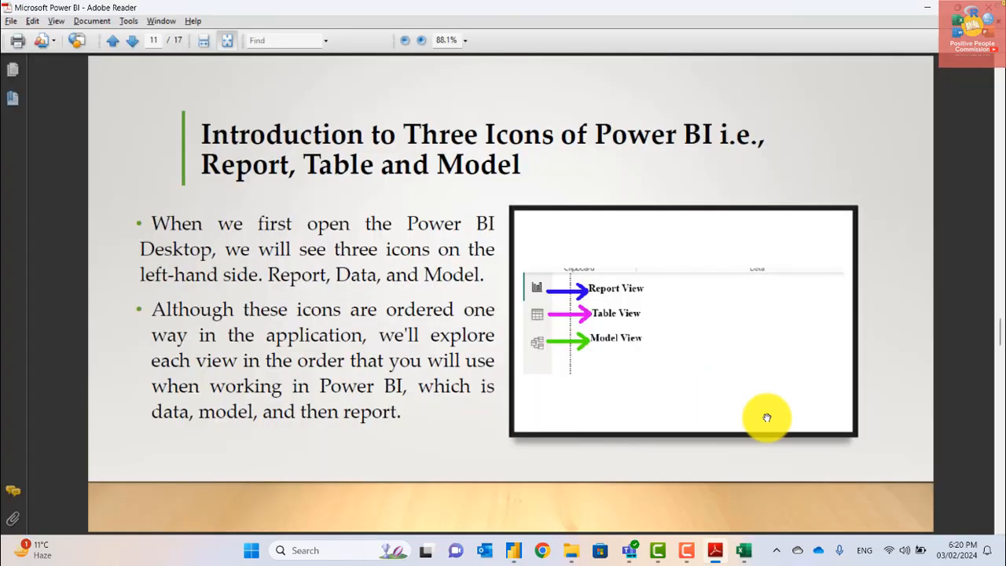
pyautogui.scroll(-1, 767, 418)
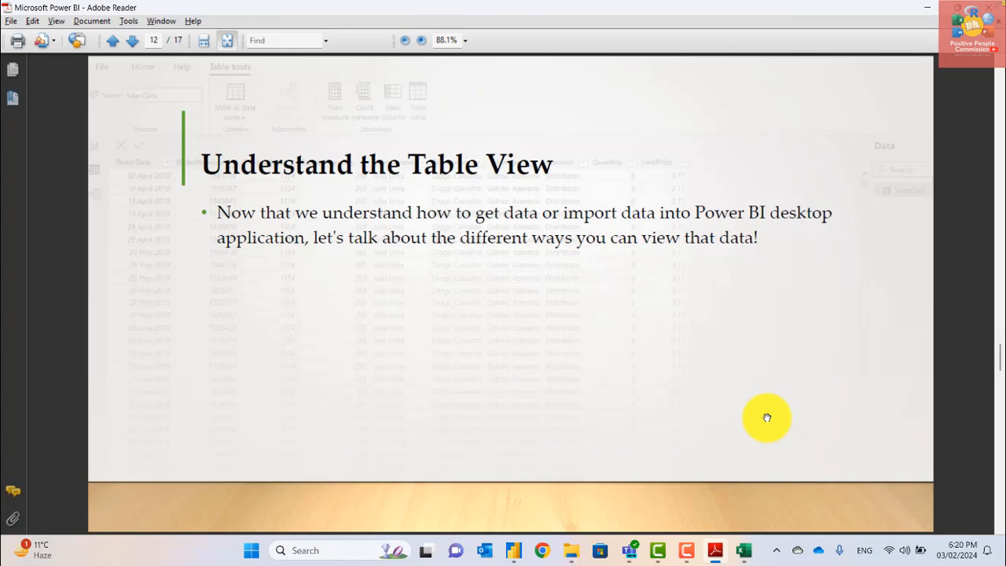
pyautogui.scroll(-1, 767, 418)
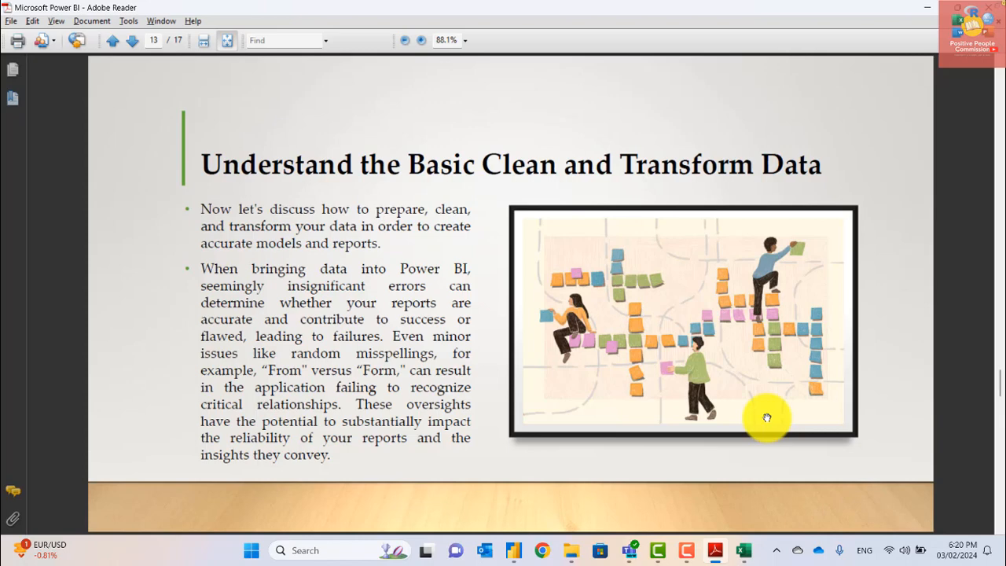
pyautogui.scroll(-1, 767, 418)
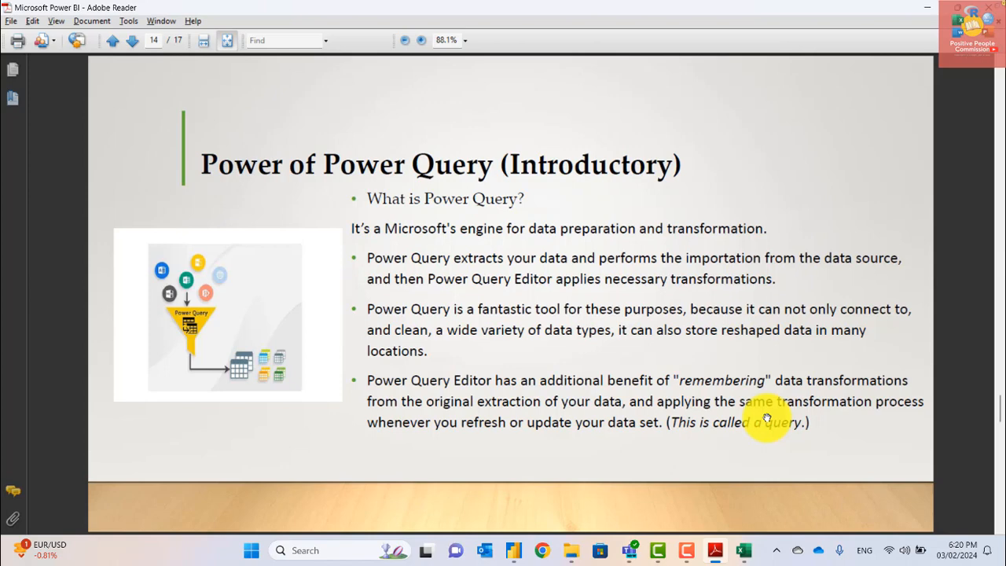
pyautogui.scroll(-1, 767, 418)
pyautogui.scroll(1, 767, 418)
# Switch back to Power BI Desktop and, from Report view, open the Sheet1 data for transformation in the Power Query Editor
pyautogui.hotkey('alt', 'Tab')
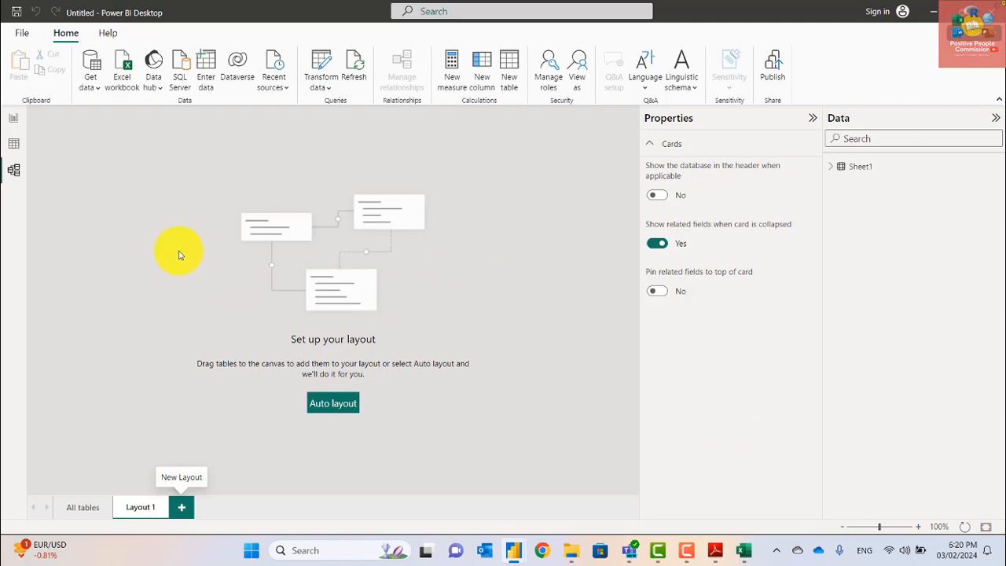
pyautogui.click(18, 129)
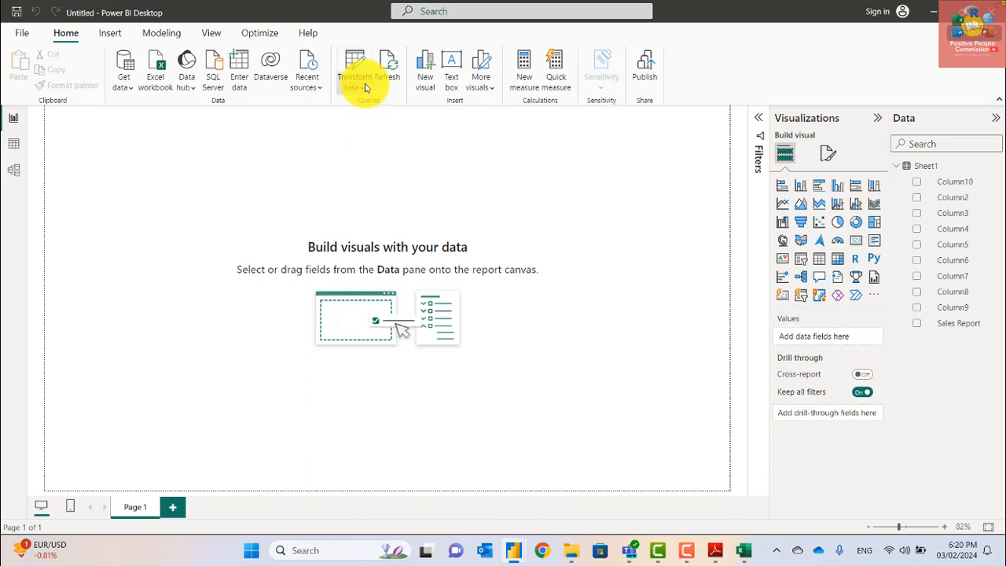
pyautogui.click(364, 88)
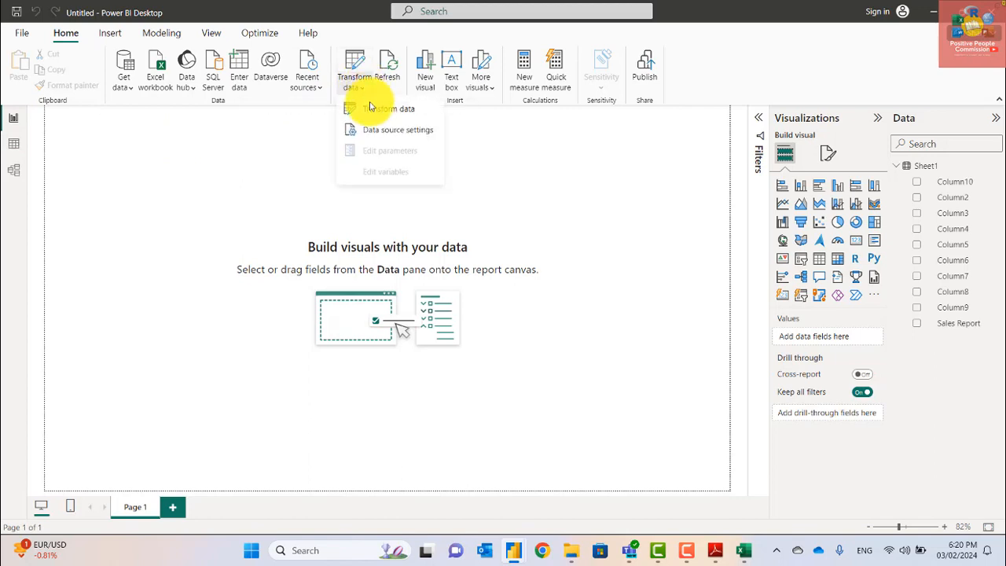
pyautogui.click(396, 112)
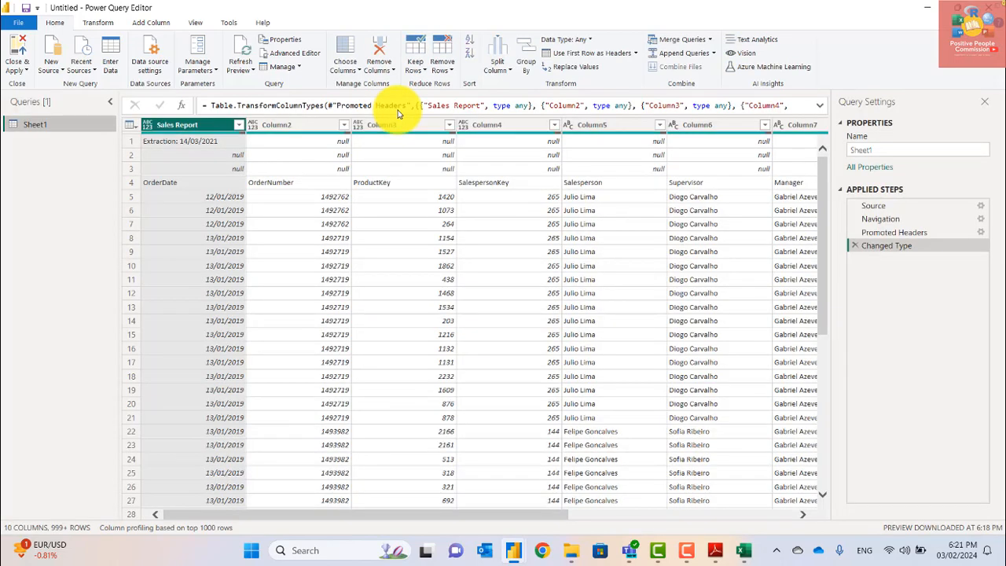
# Examine the null rows above the OrderDate and OrderNumber header row in Sheet1 and the options offered for a null cell
pyautogui.click(348, 186)
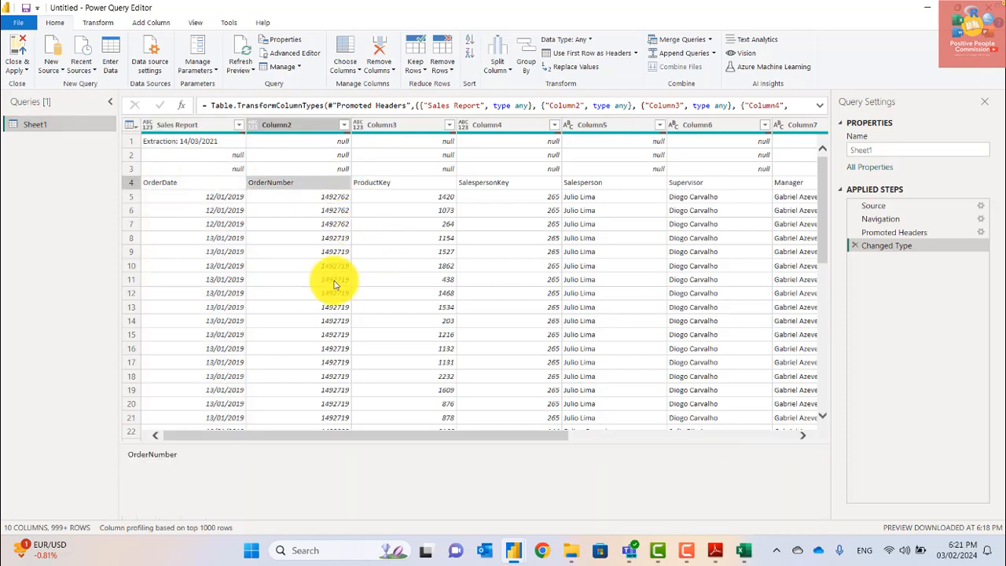
pyautogui.click(333, 280)
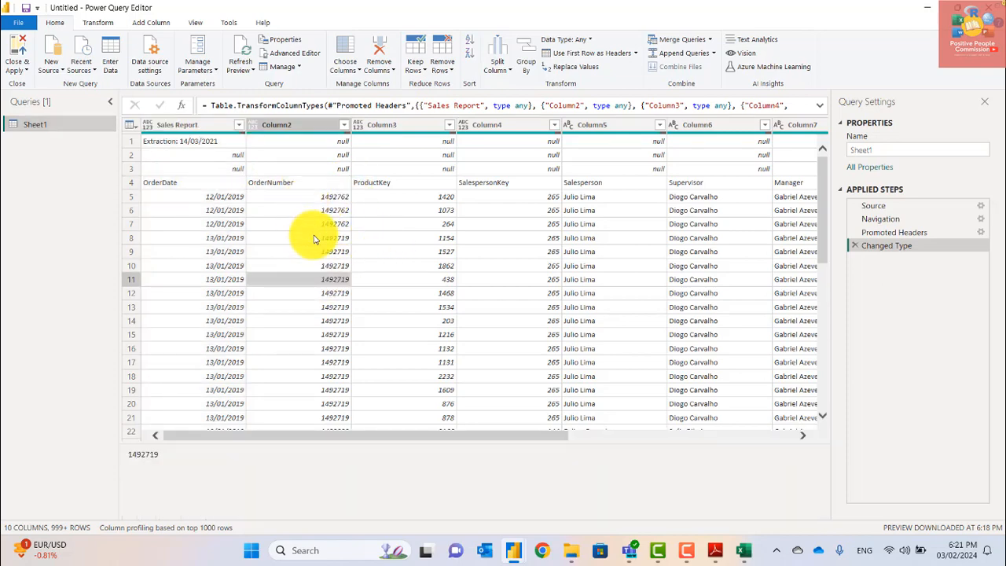
pyautogui.click(292, 181)
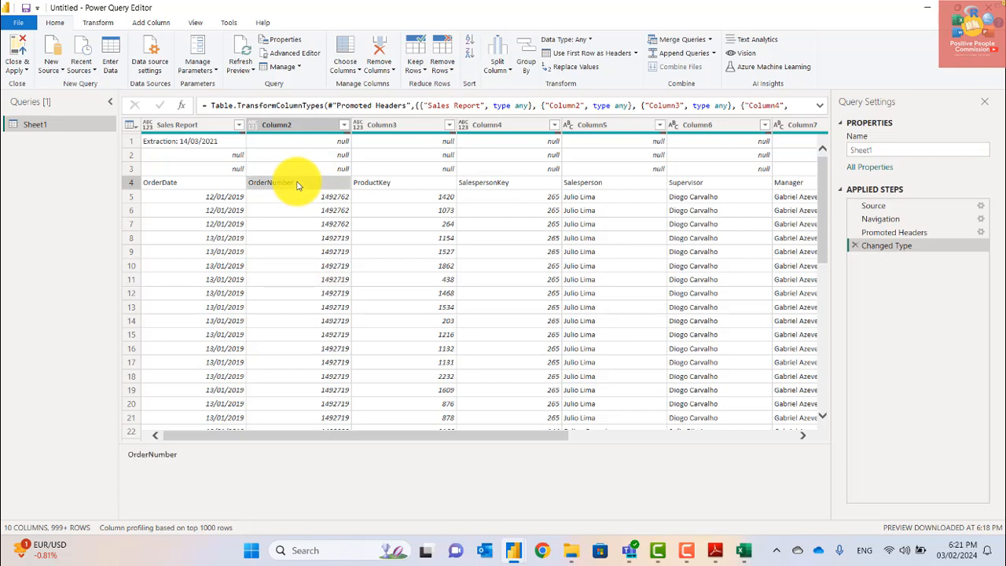
pyautogui.click(197, 183)
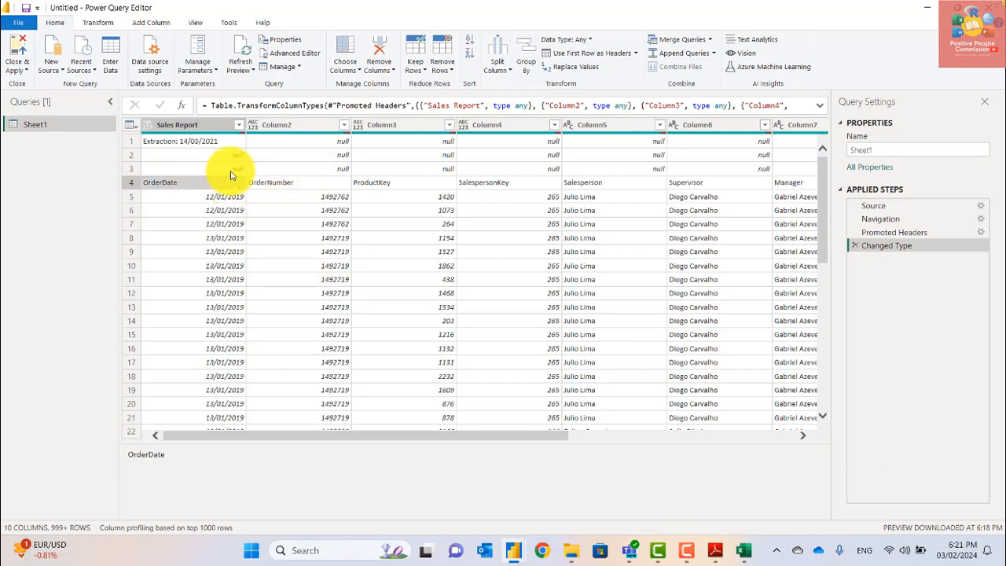
pyautogui.click(345, 156)
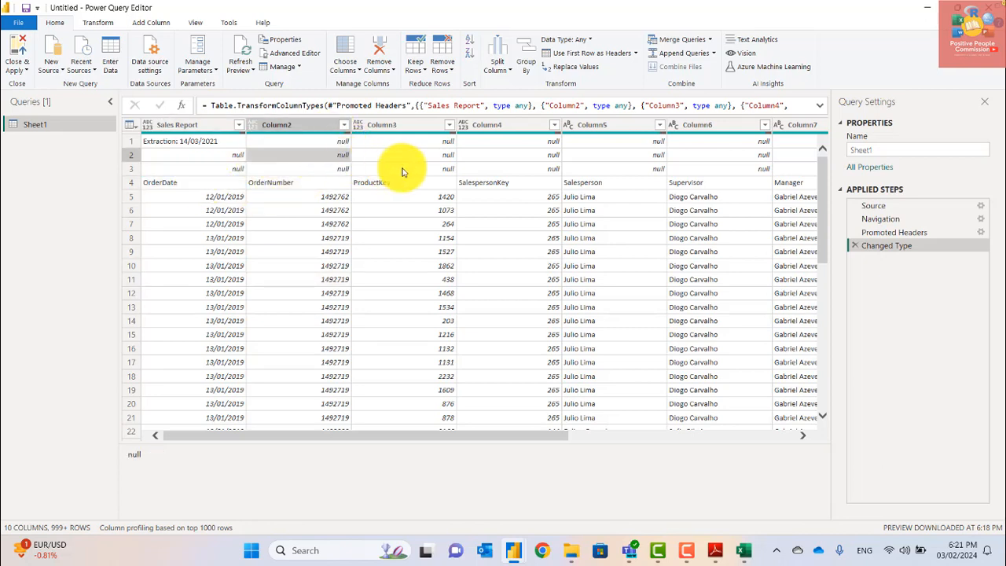
pyautogui.click(464, 151)
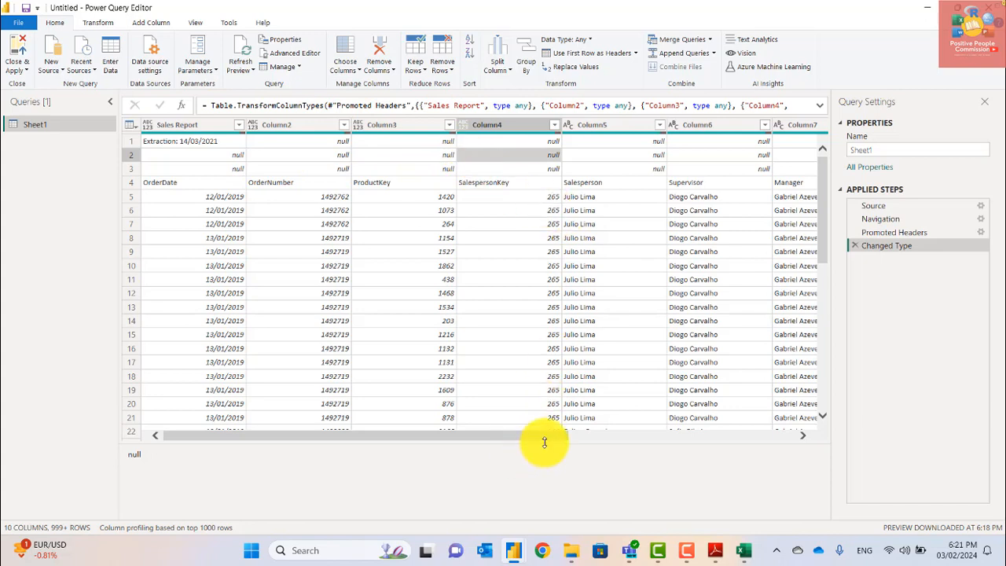
pyautogui.click(131, 154)
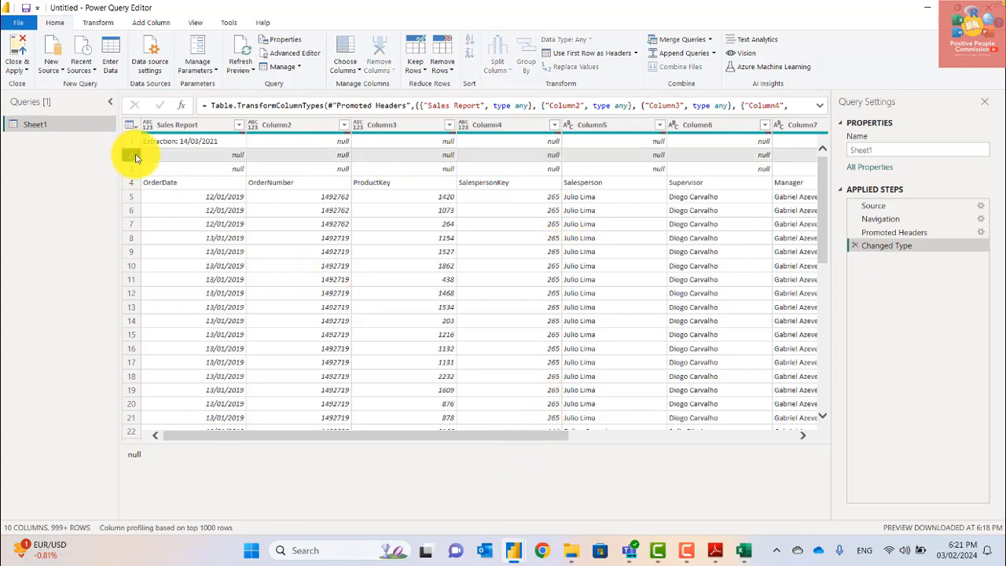
pyautogui.rightClick(178, 164)
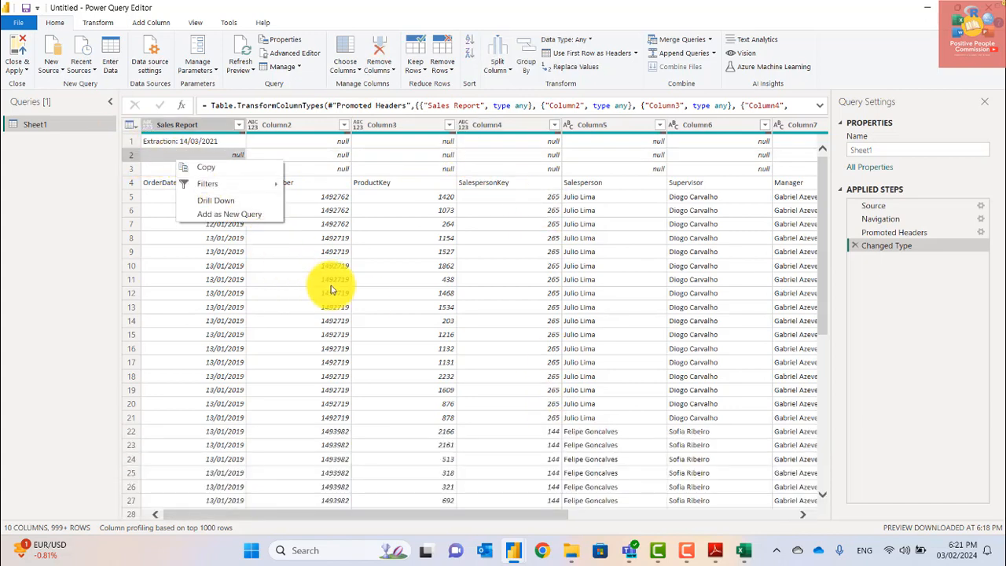
pyautogui.press('Escape')
pyautogui.click(322, 154)
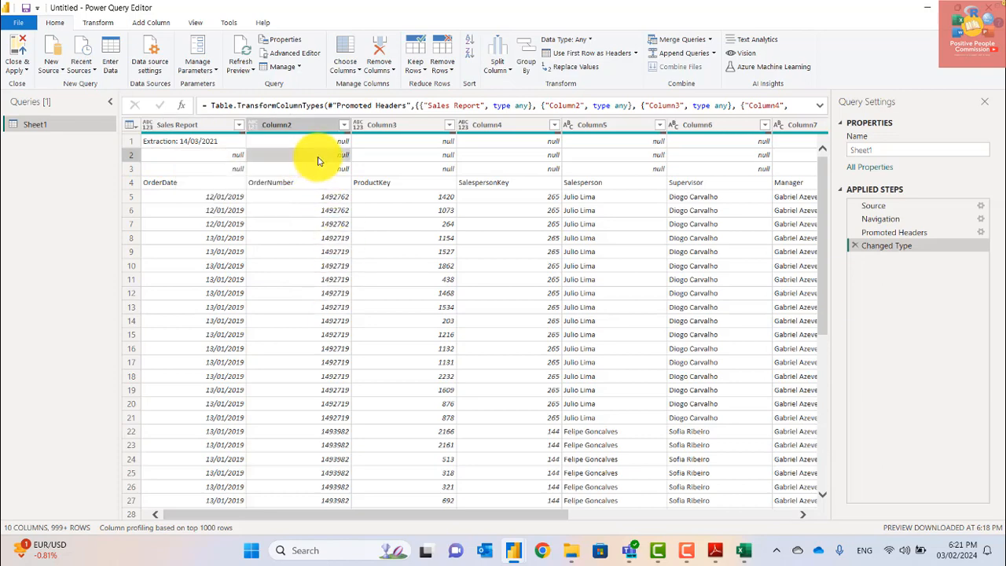
# Review the data at each applied step of Sheet1: Source, Navigation, Promoted Headers and Changed Type
pyautogui.click(880, 206)
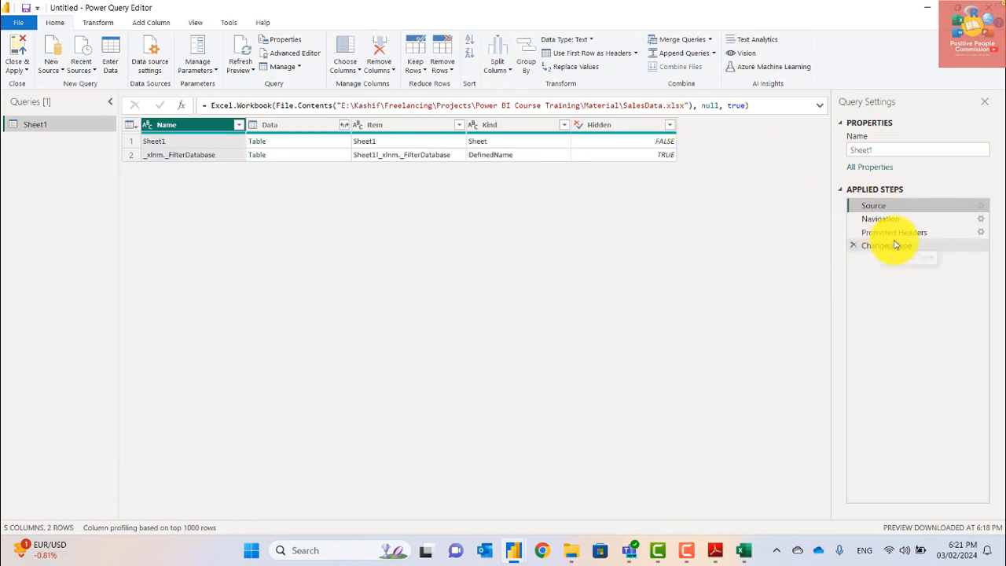
pyautogui.click(900, 226)
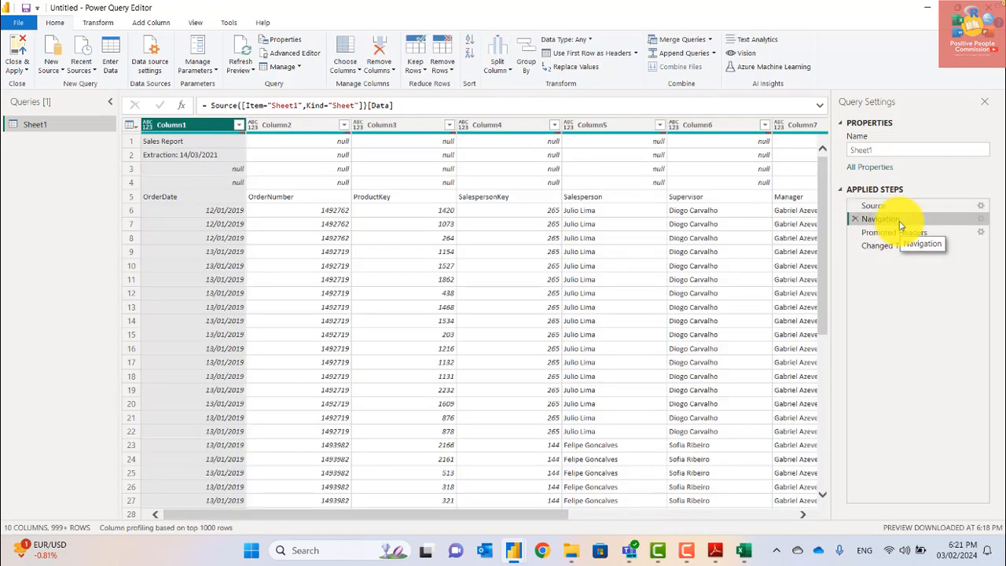
pyautogui.click(904, 234)
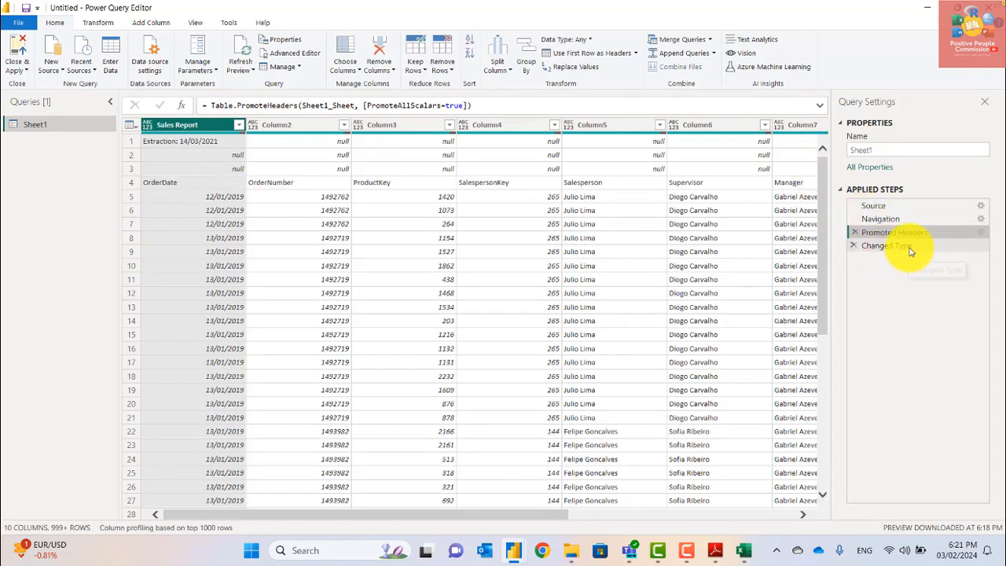
pyautogui.click(909, 250)
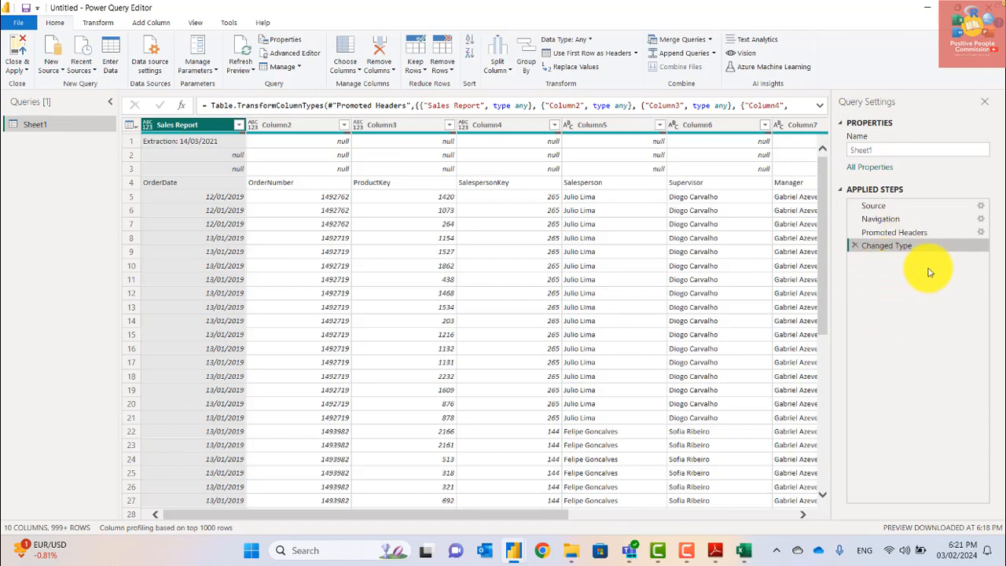
# Load more filter values for Column2 and filter out its null rows
pyautogui.click(345, 143)
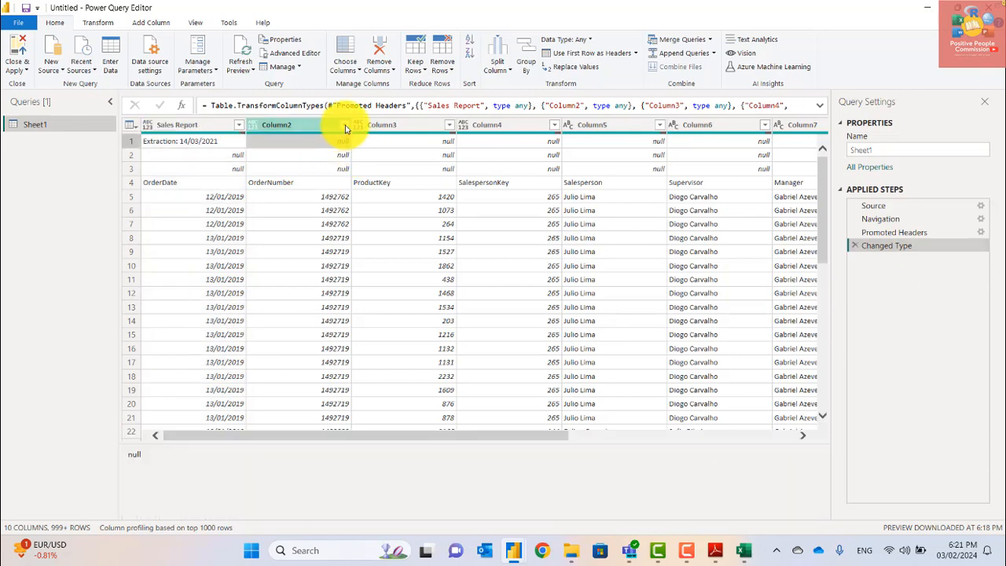
pyautogui.click(344, 126)
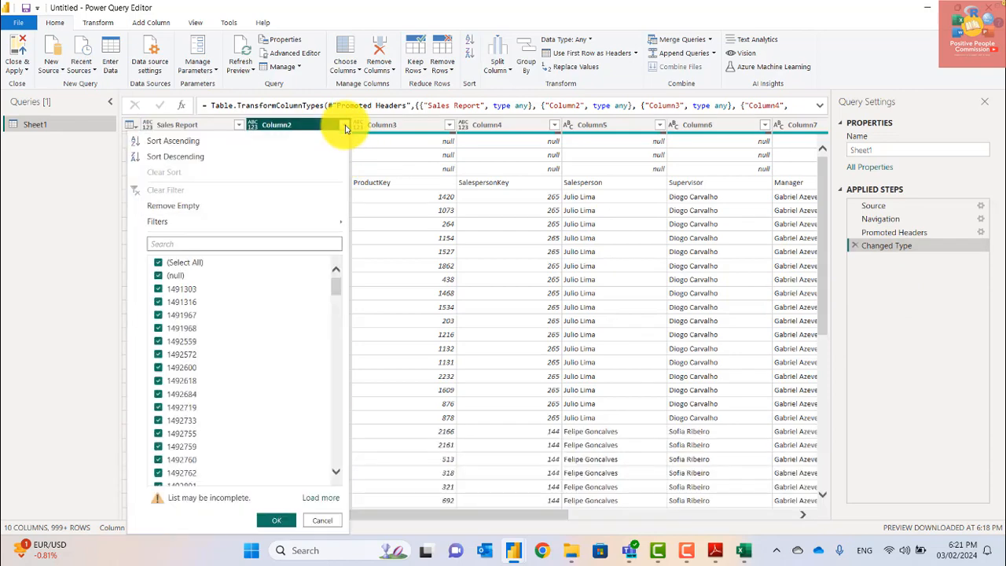
pyautogui.click(327, 500)
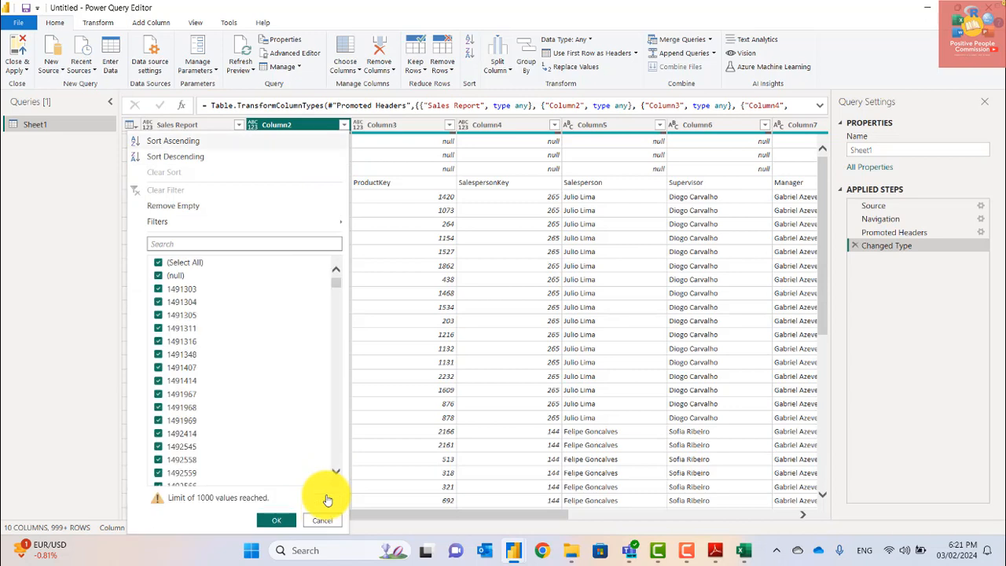
pyautogui.click(186, 278)
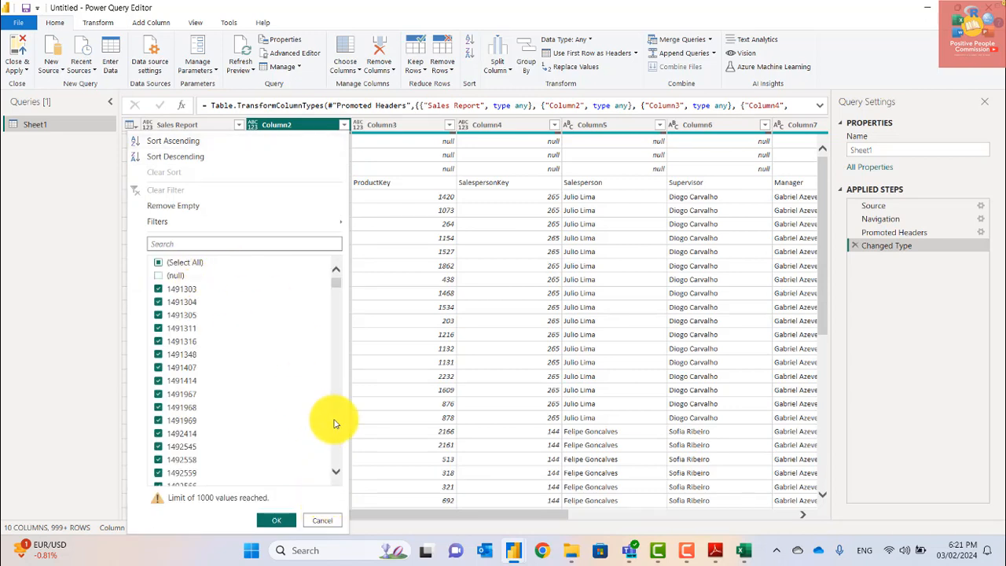
pyautogui.click(276, 520)
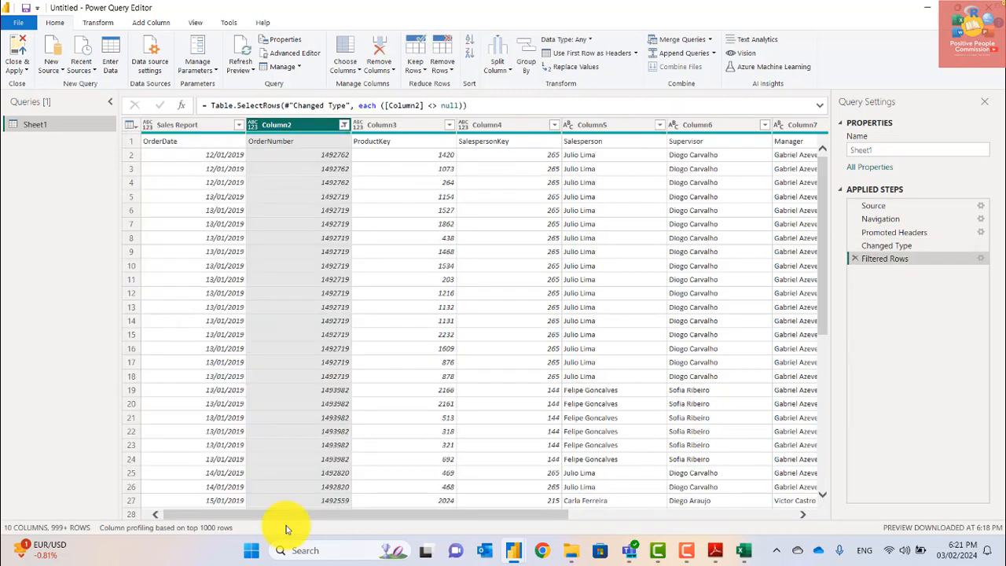
pyautogui.click(329, 145)
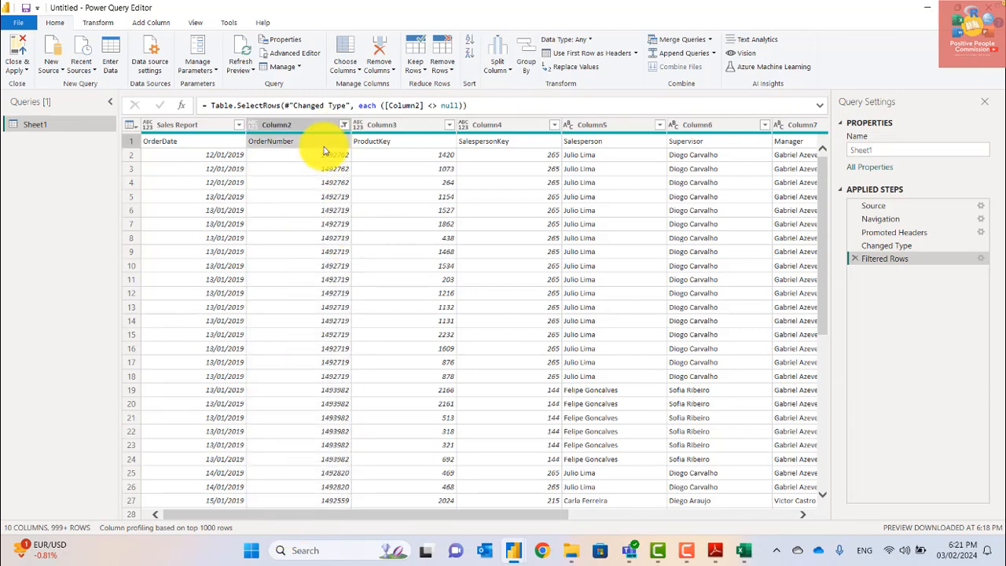
pyautogui.click(512, 209)
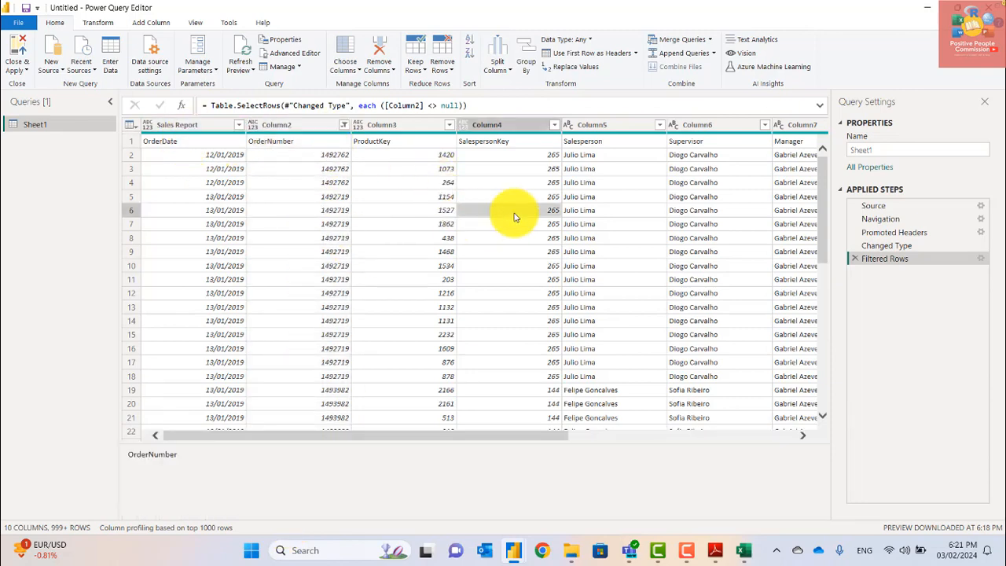
# Rename the Filtered Rows applied step as "Filtered Rows with null"
pyautogui.rightClick(883, 261)
pyautogui.click(894, 278)
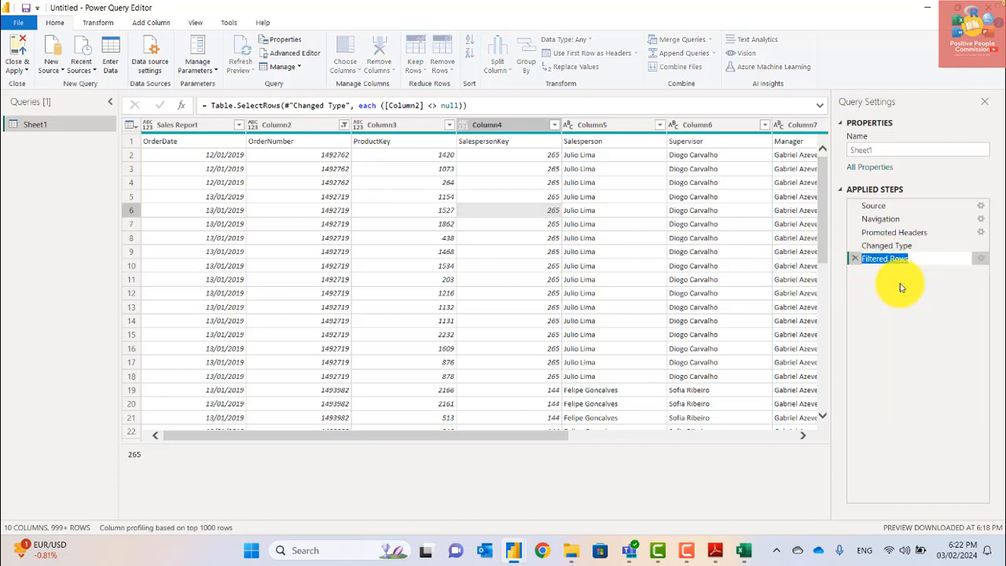
pyautogui.press('End')
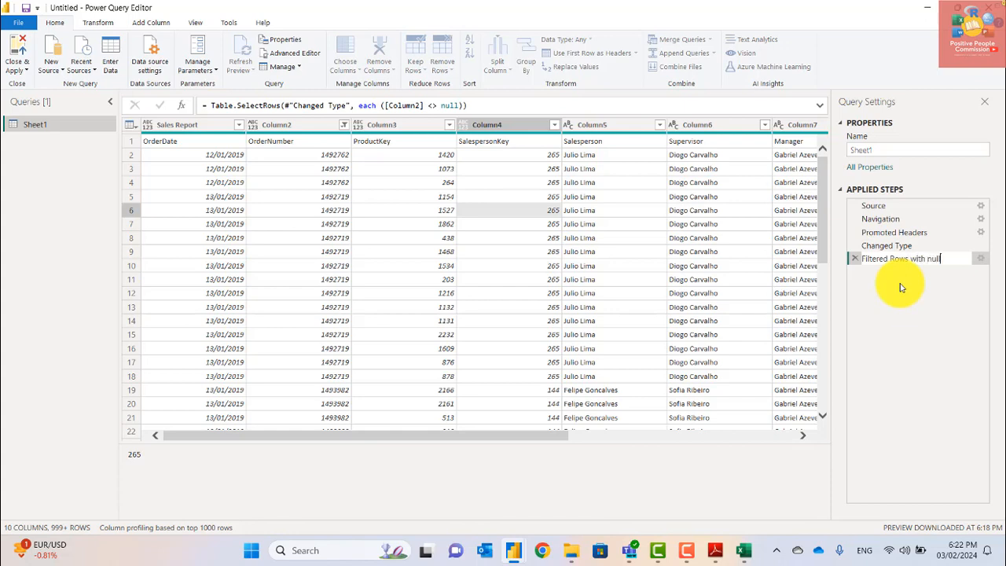
pyautogui.press('Return')
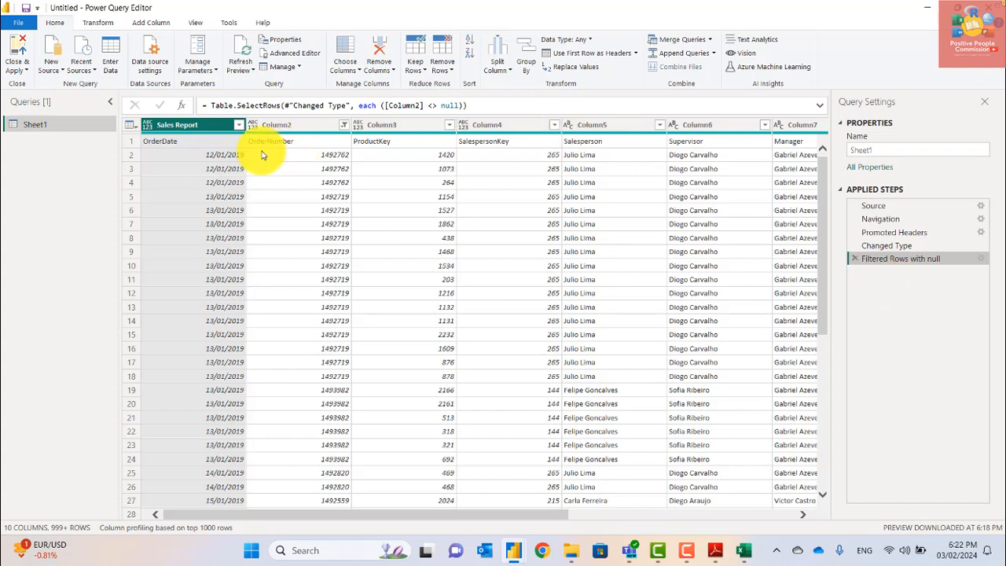
# Use the first row, with OrderDate, OrderNumber and ProductKey, as the column headers and check the columns through UnitPrice
pyautogui.click(282, 144)
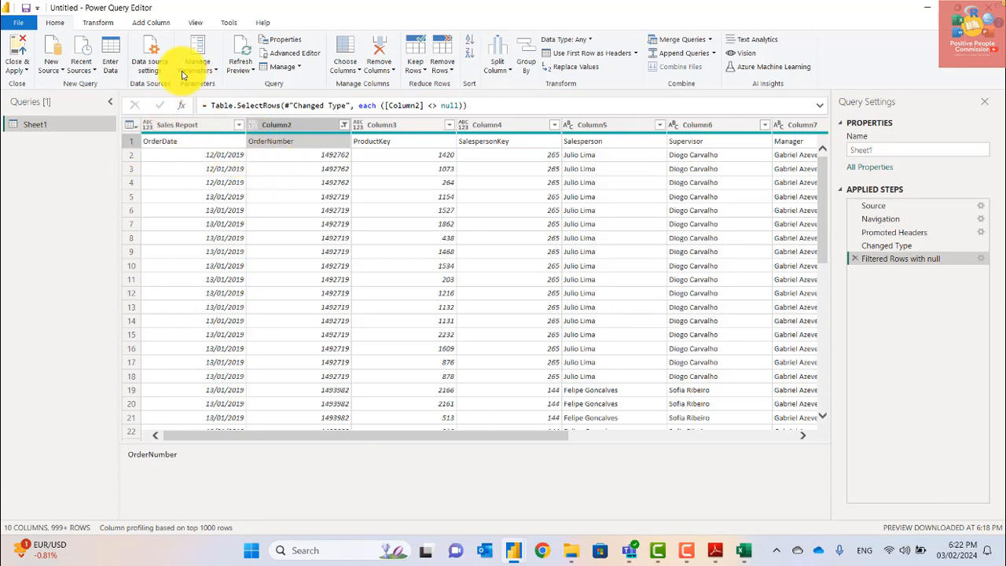
pyautogui.click(104, 26)
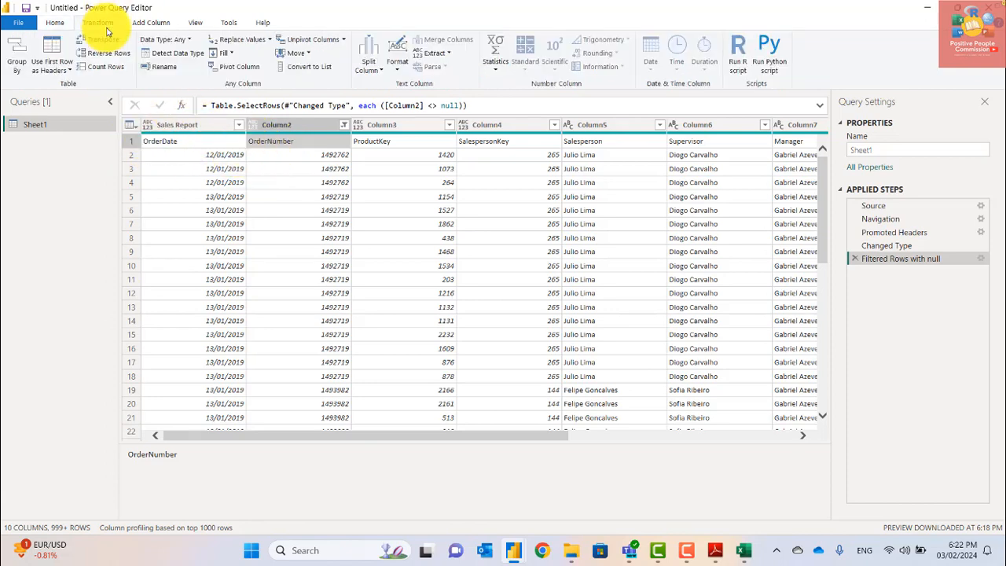
pyautogui.click(52, 50)
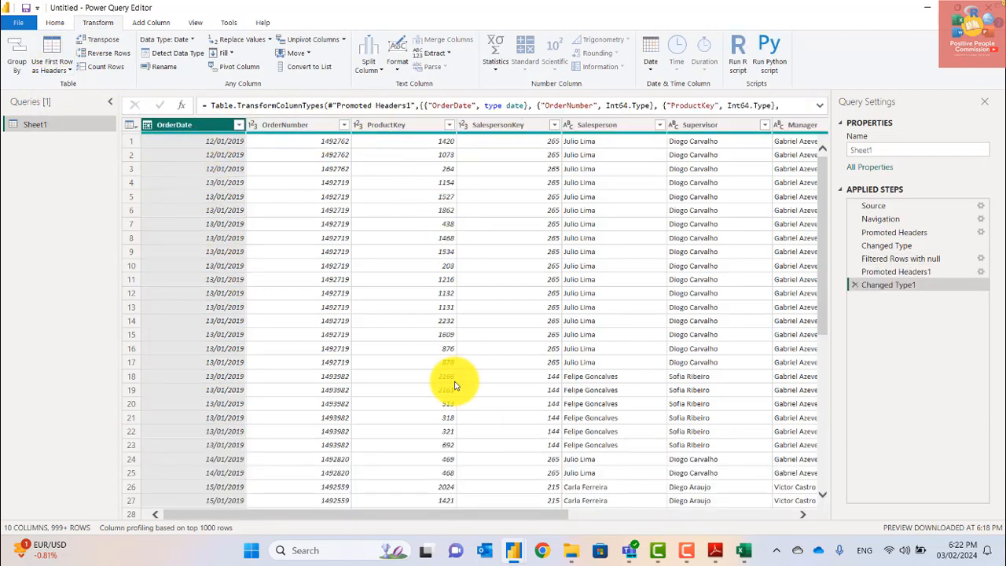
pyautogui.moveTo(529, 520); pyautogui.dragTo(792, 513)
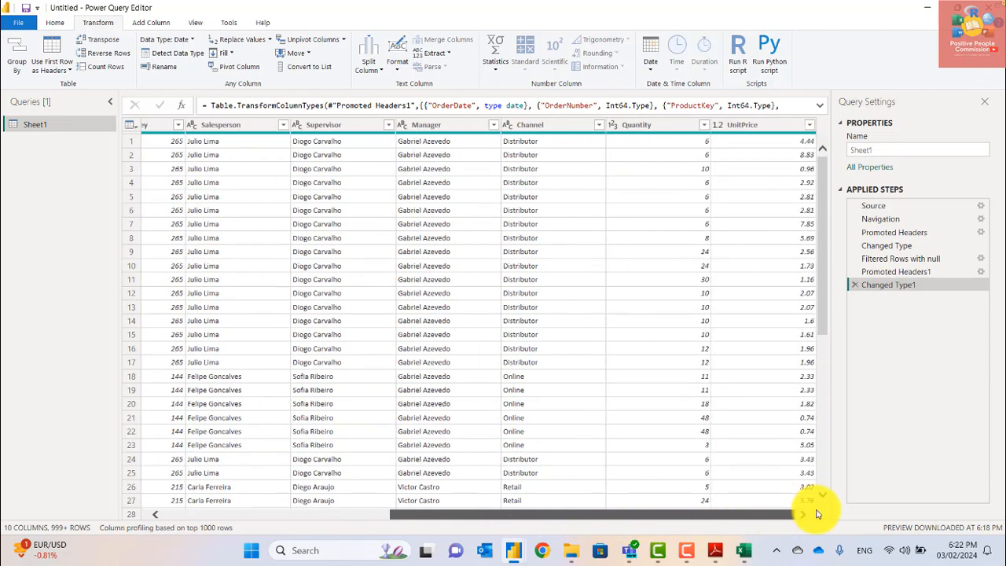
# Rename the Changed Type1 applied step as "First Row as Headers"
pyautogui.rightClick(900, 291)
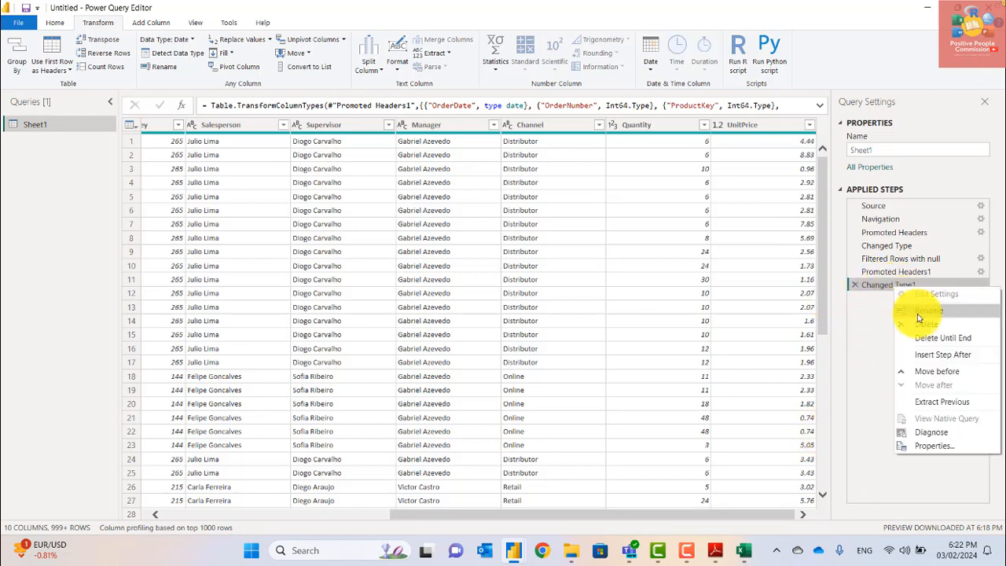
pyautogui.click(919, 313)
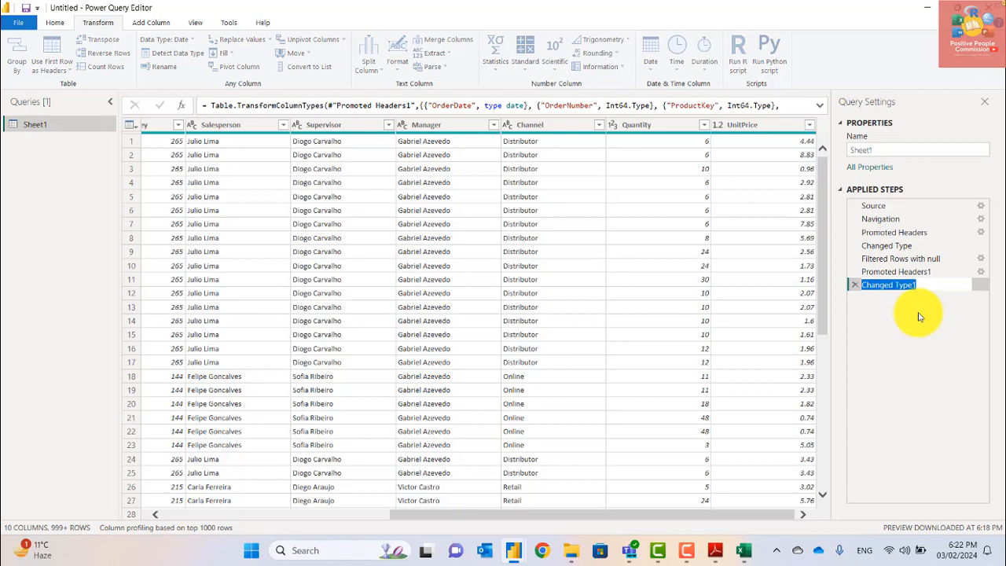
pyautogui.write('First Row as Headers')
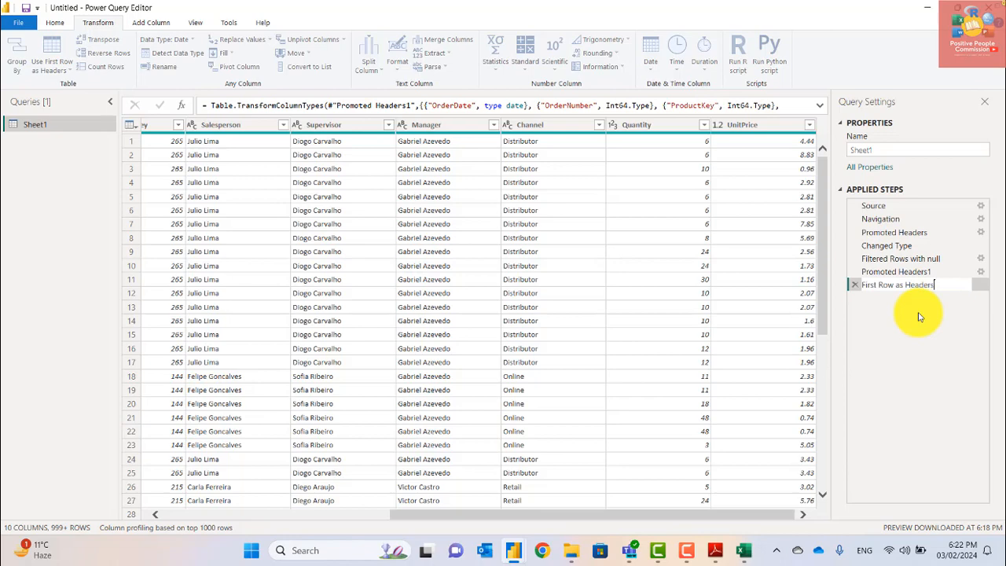
pyautogui.press('Return')
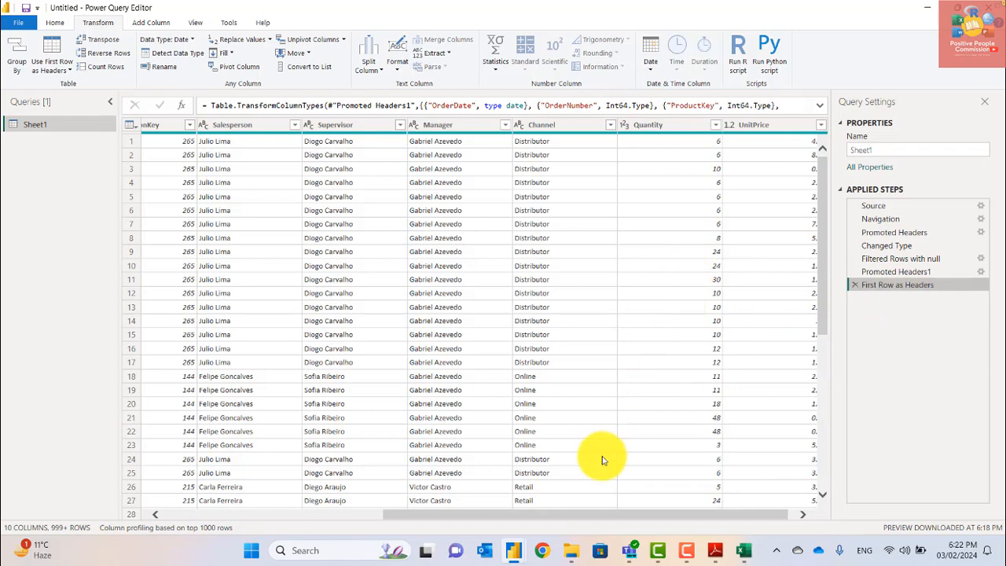
# Review the data types of the columns from OrderDate through UnitPrice and compare them with the full Table.TransformColumnTypes formula
pyautogui.moveTo(566, 514); pyautogui.dragTo(202, 476)
pyautogui.click(146, 128)
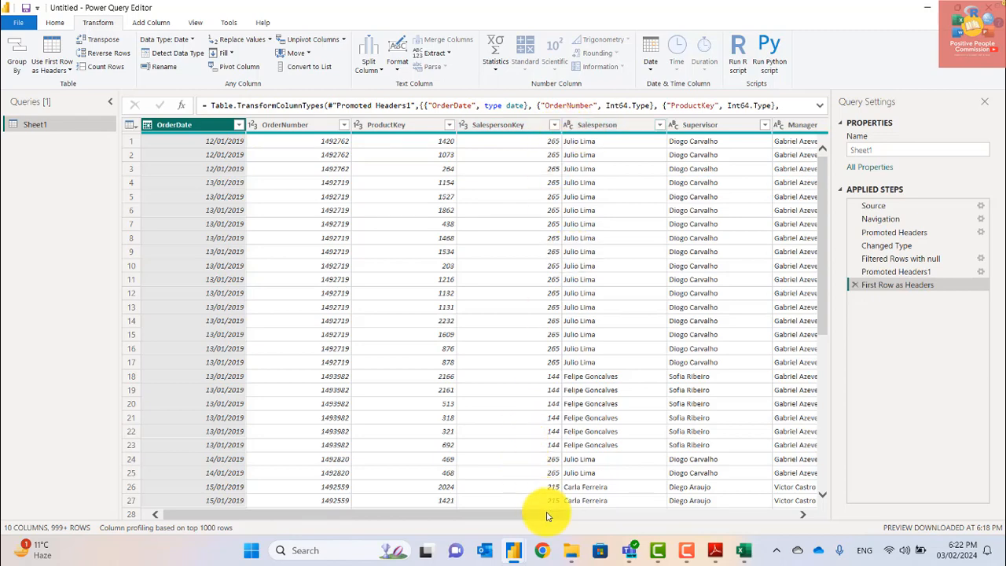
pyautogui.moveTo(545, 513); pyautogui.dragTo(825, 517)
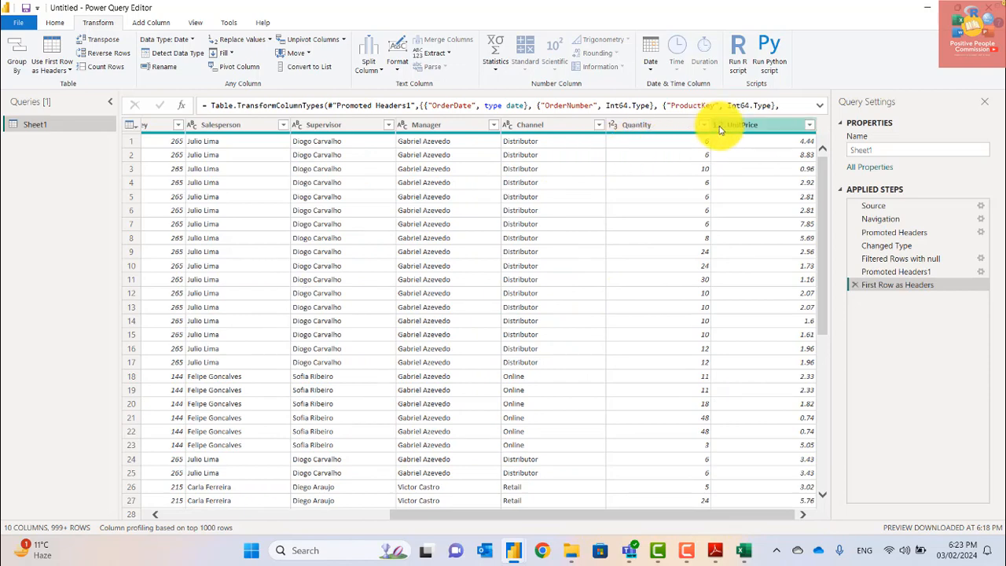
pyautogui.click(820, 106)
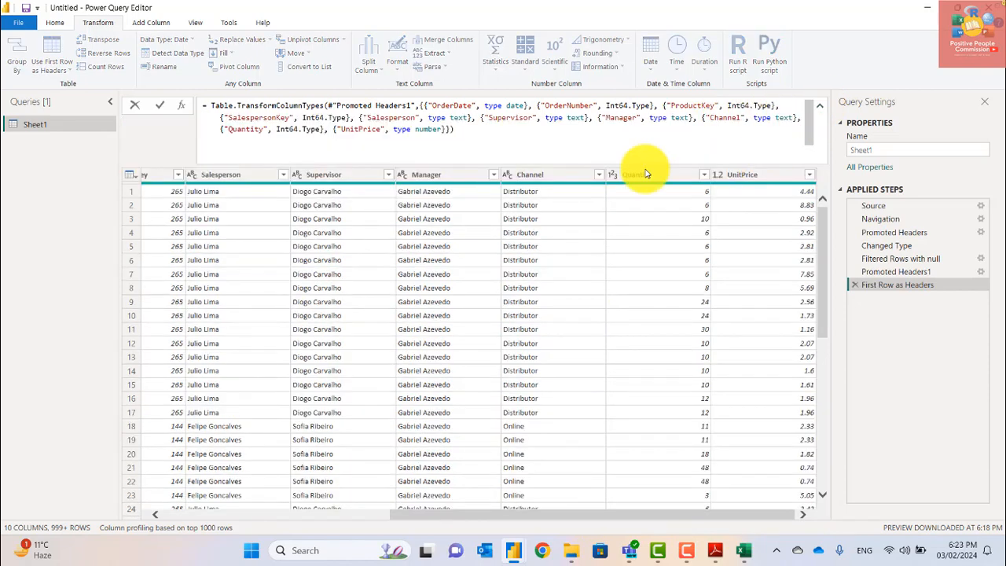
pyautogui.click(435, 129)
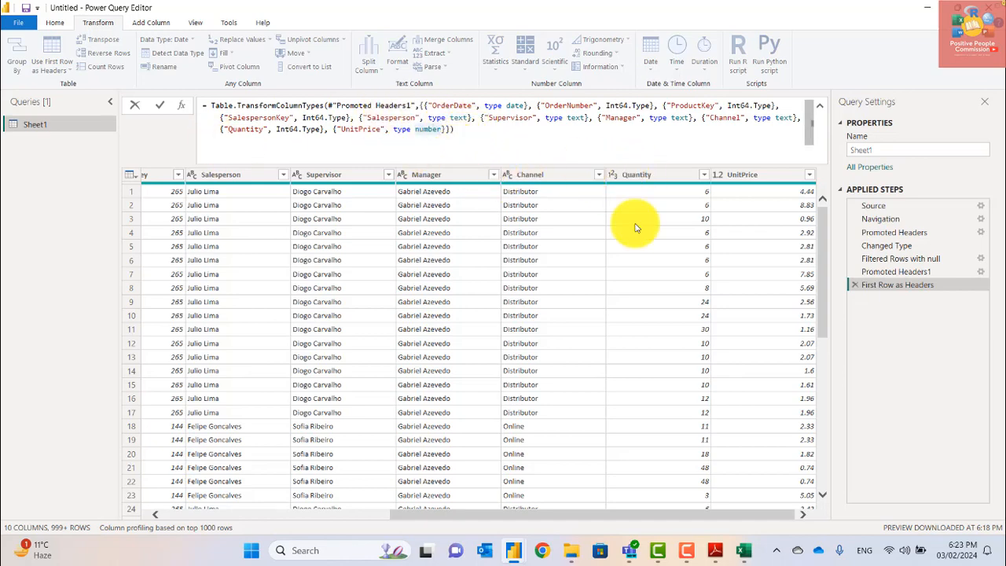
pyautogui.click(820, 105)
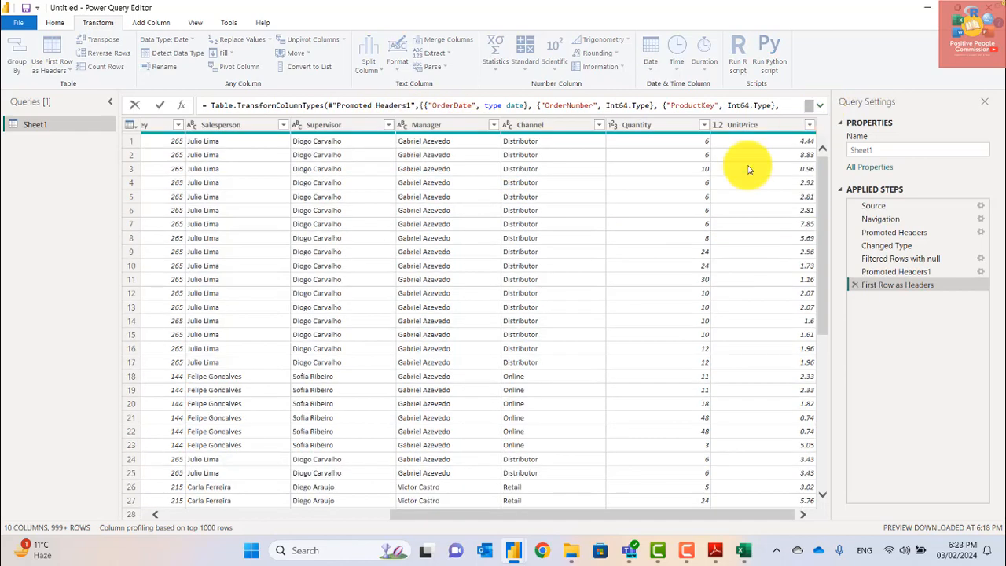
pyautogui.moveTo(614, 514); pyautogui.dragTo(268, 534)
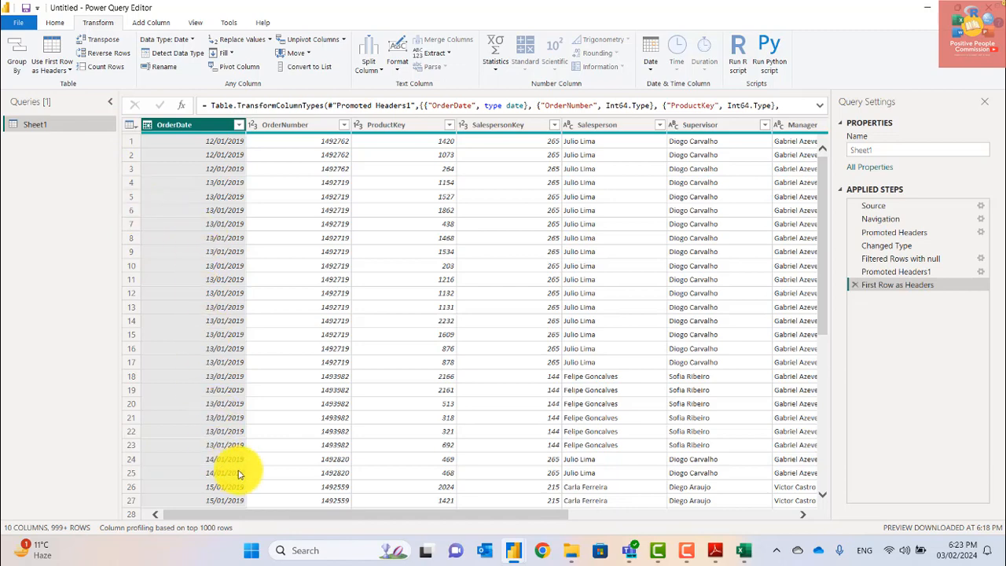
# Rename the Sheet1 query as "SalesData"
pyautogui.doubleClick(45, 127)
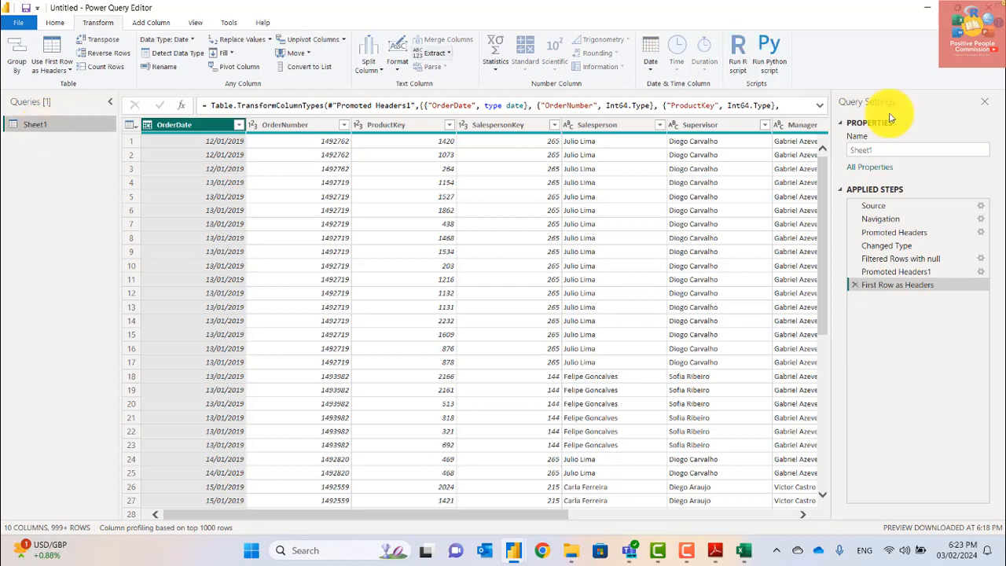
pyautogui.click(893, 151)
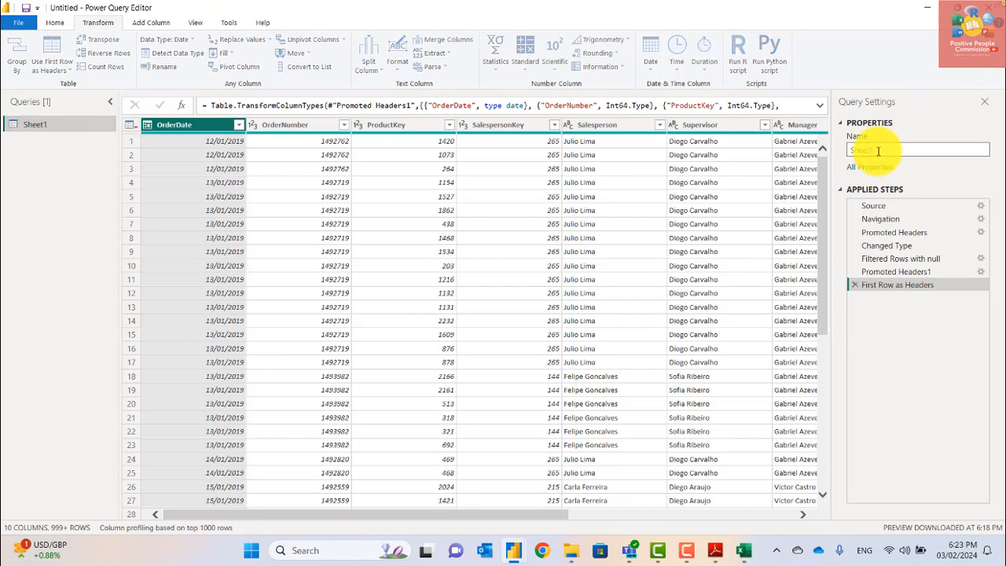
pyautogui.write('S')
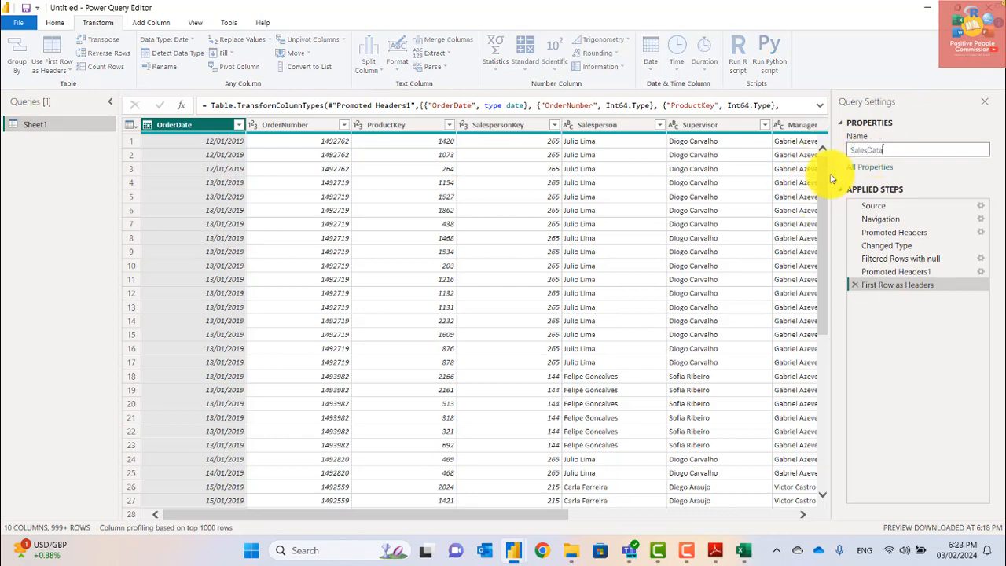
pyautogui.write('alesData')
pyautogui.press('Return')
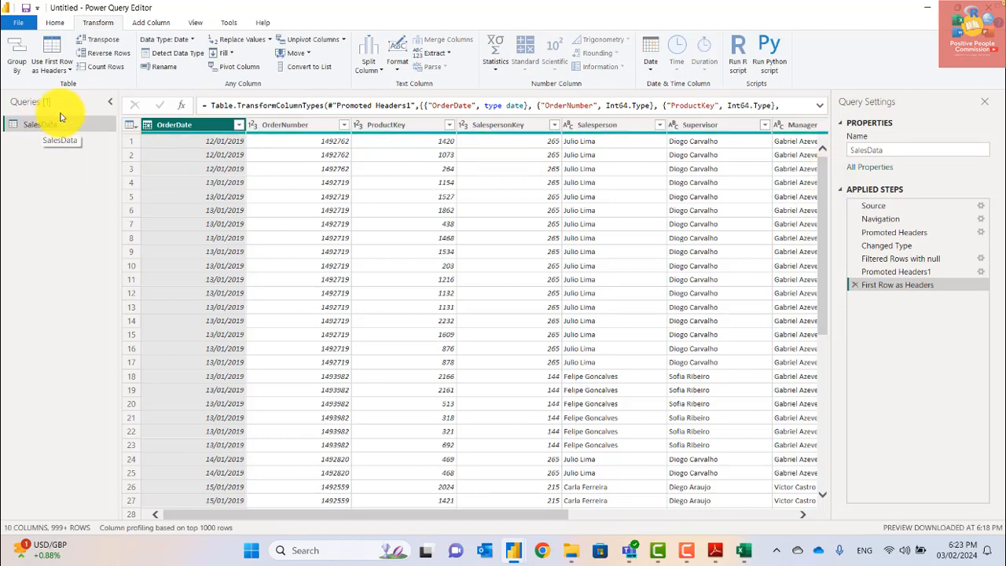
# Close the Power Query Editor and apply the SalesData query changes to the Power BI report
pyautogui.click(55, 23)
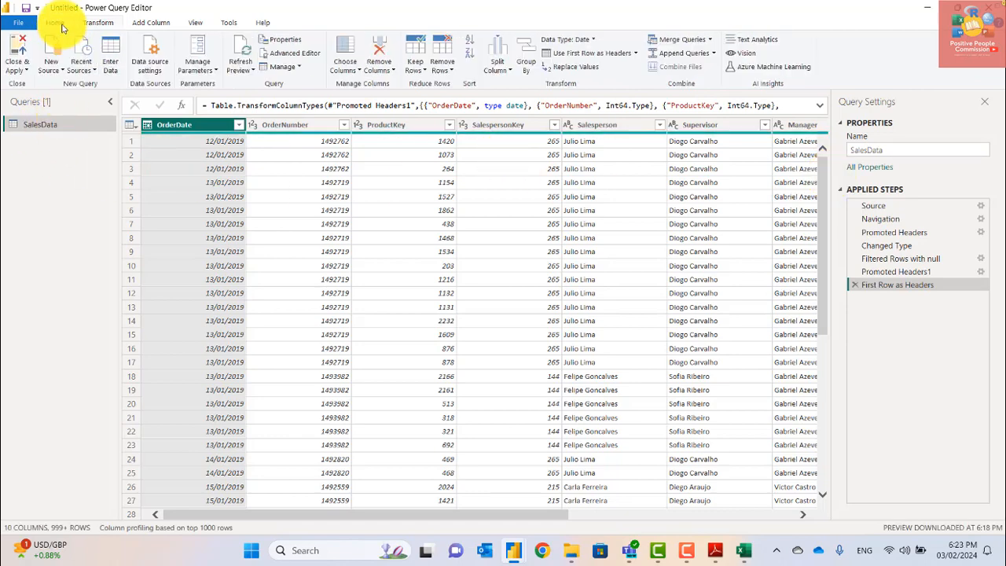
pyautogui.click(20, 73)
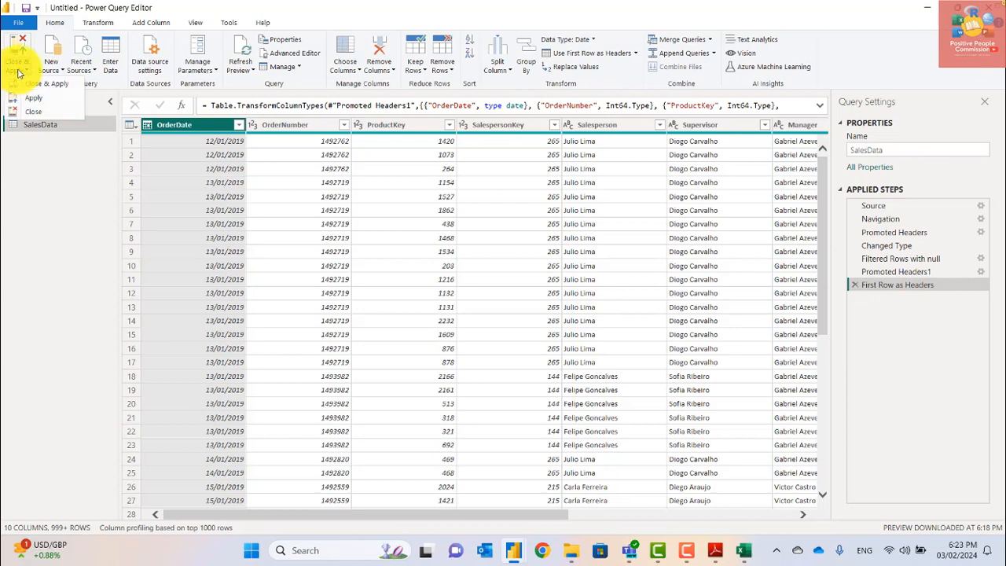
pyautogui.click(39, 114)
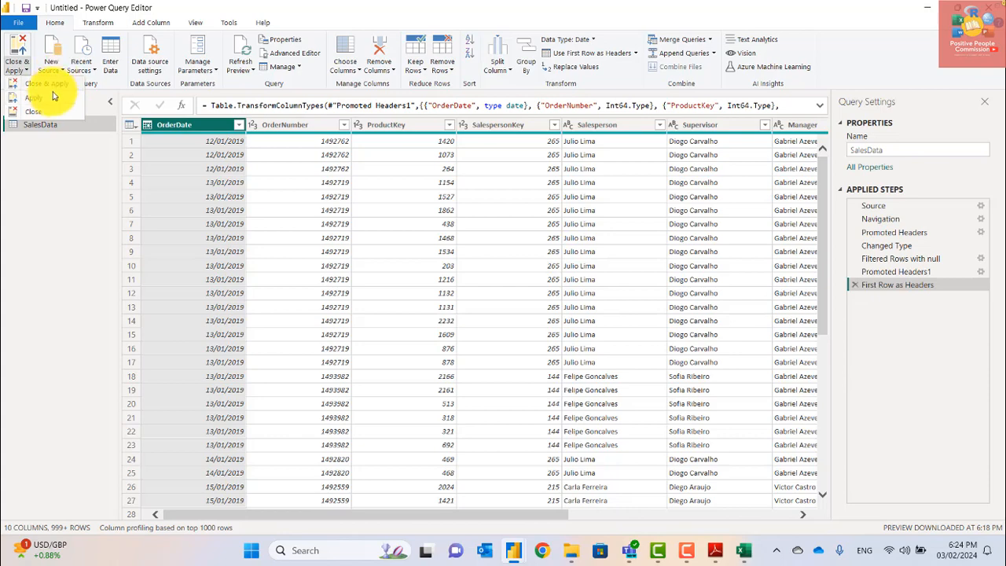
pyautogui.click(63, 87)
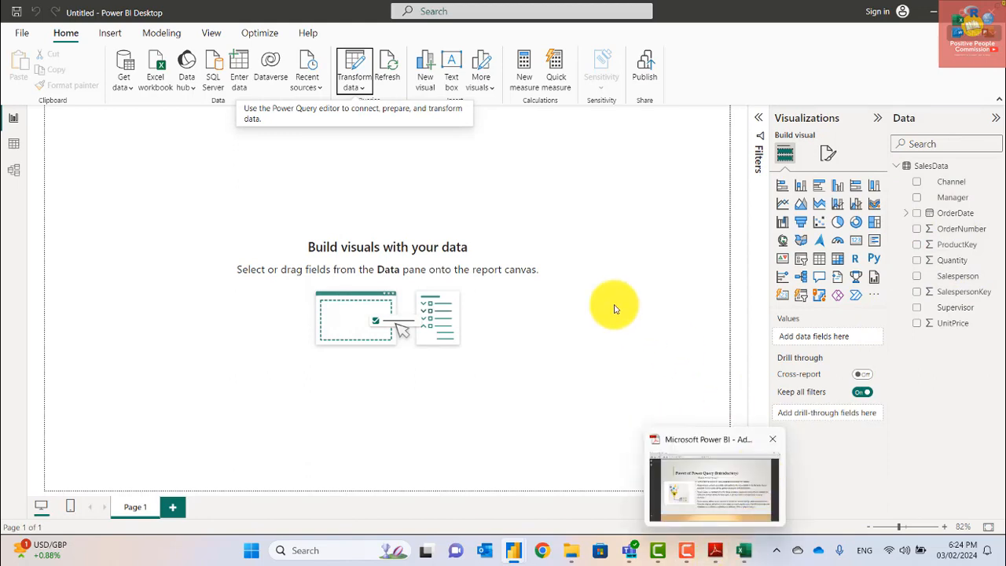
# Search the full list of data sources for "web", examine the Web connector's URL settings, and cancel the connection
pyautogui.click(128, 88)
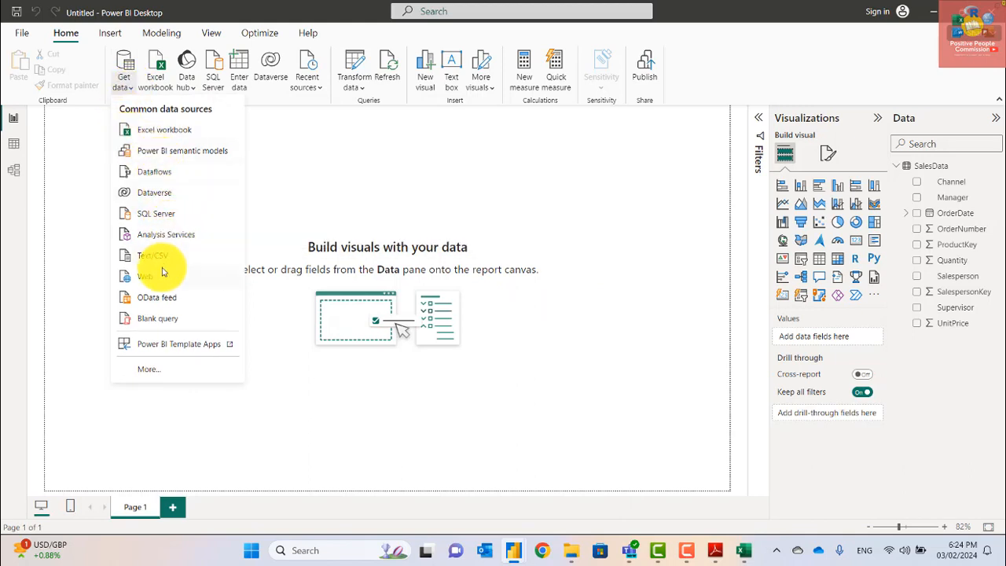
pyautogui.click(167, 368)
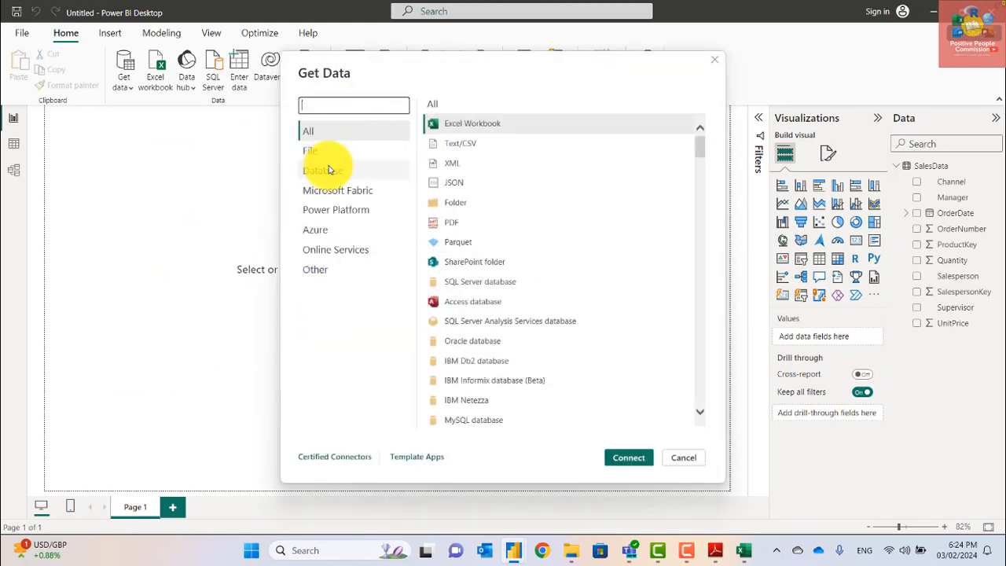
pyautogui.write('sh')
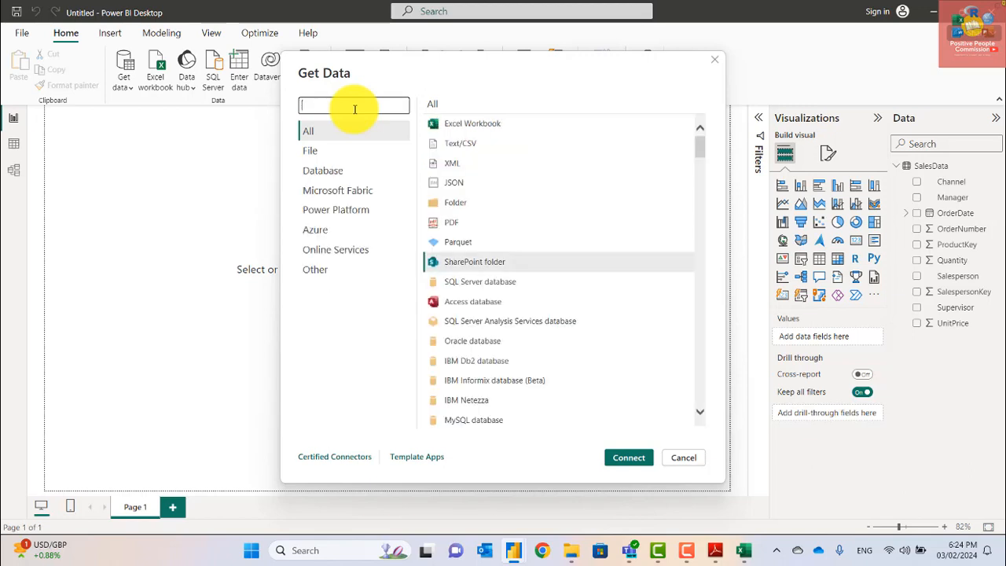
pyautogui.write('shee')
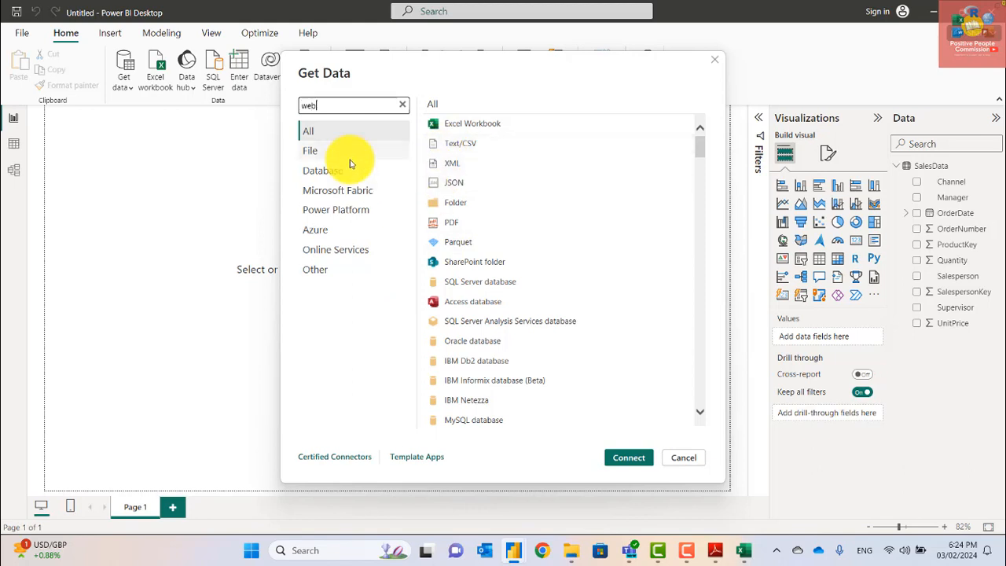
pyautogui.click(472, 127)
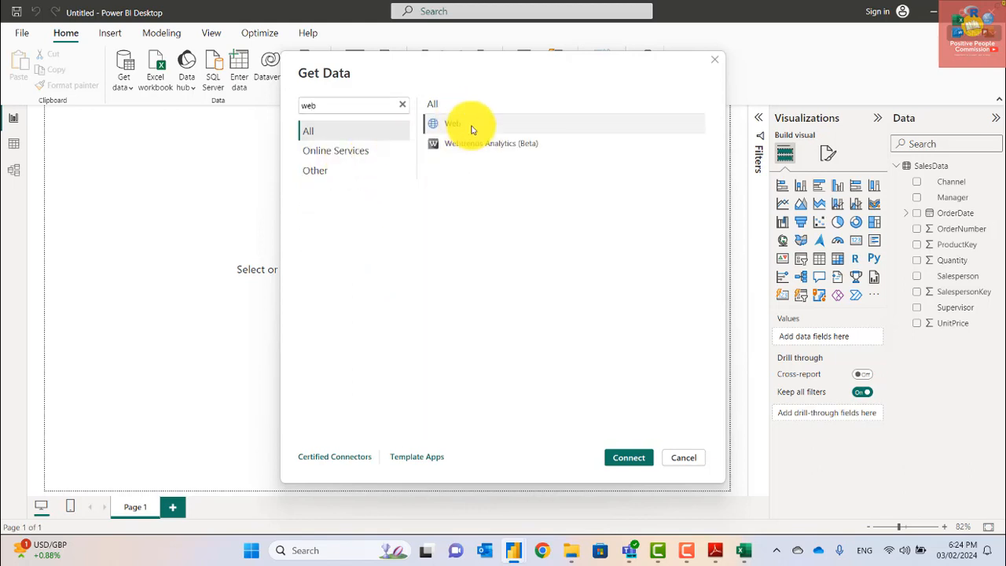
pyautogui.click(472, 127)
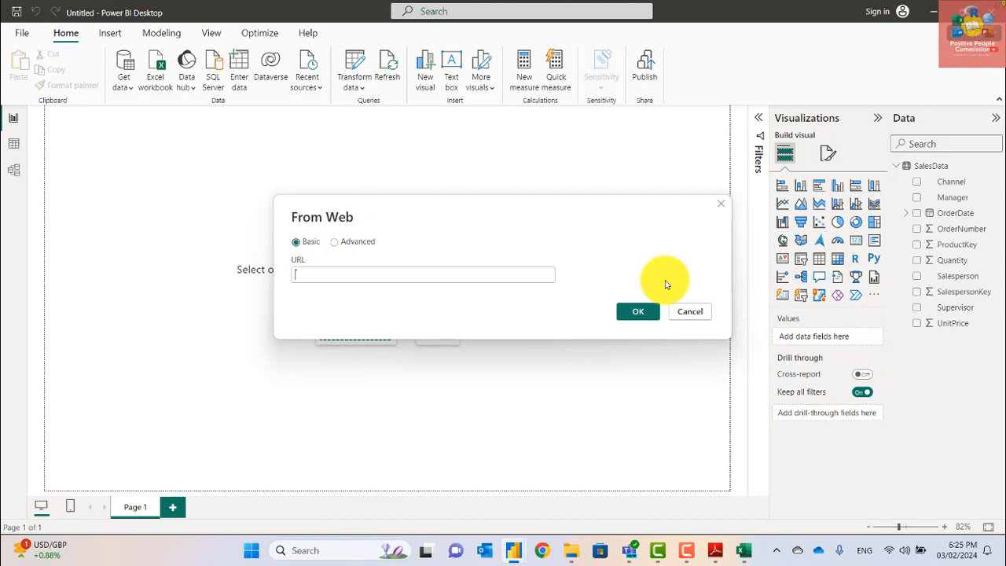
pyautogui.click(695, 311)
# Switch to the Microsoft Power BI presentation in Adobe Reader to view the Power Query introduction slide
pyautogui.click(715, 552)
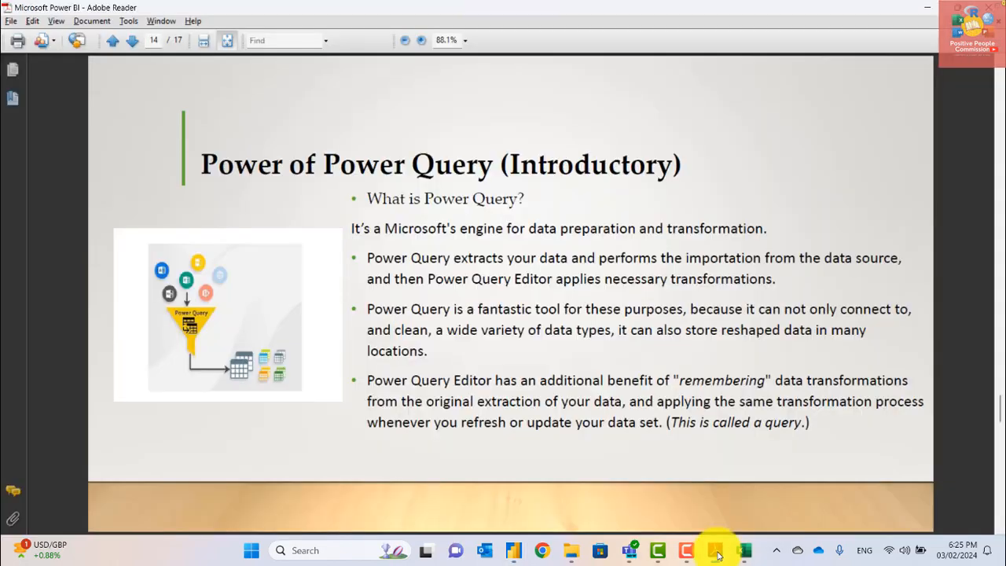